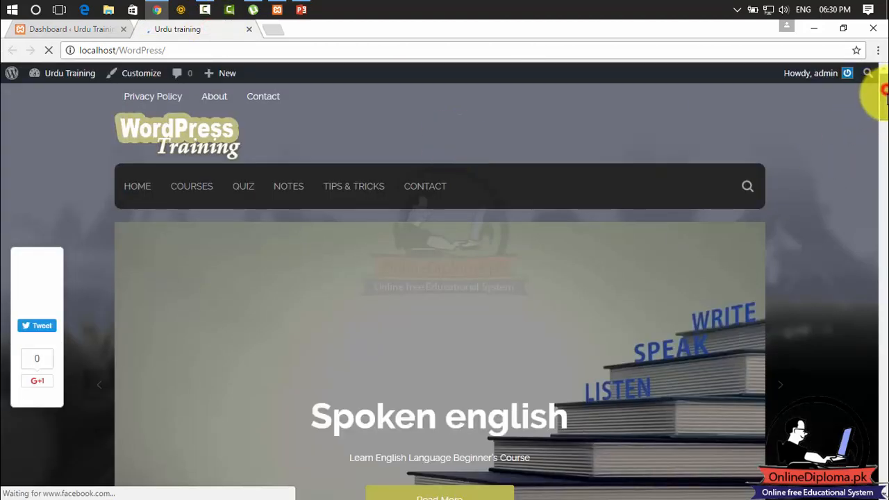
# Step: Look over the site's front page and open the Layout settings of the Musical theme
pyautogui.moveTo(884, 94); pyautogui.dragTo(884, 143)
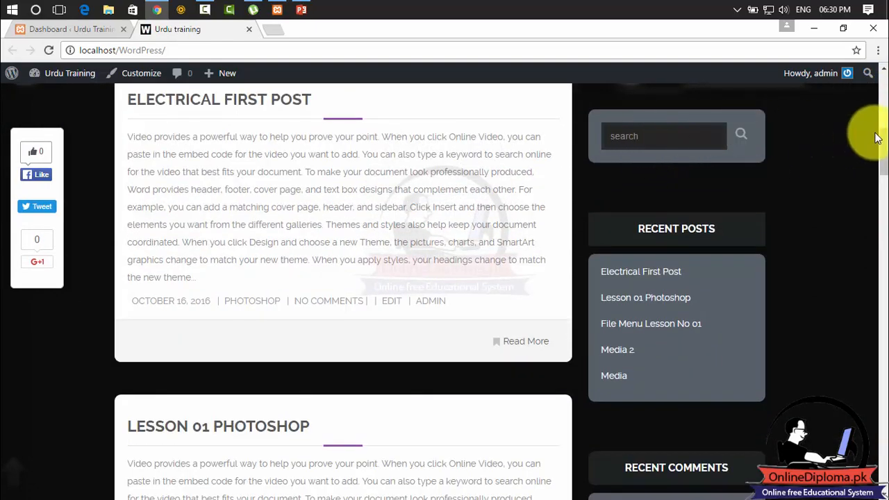
pyautogui.moveTo(883, 149); pyautogui.dragTo(886, 82)
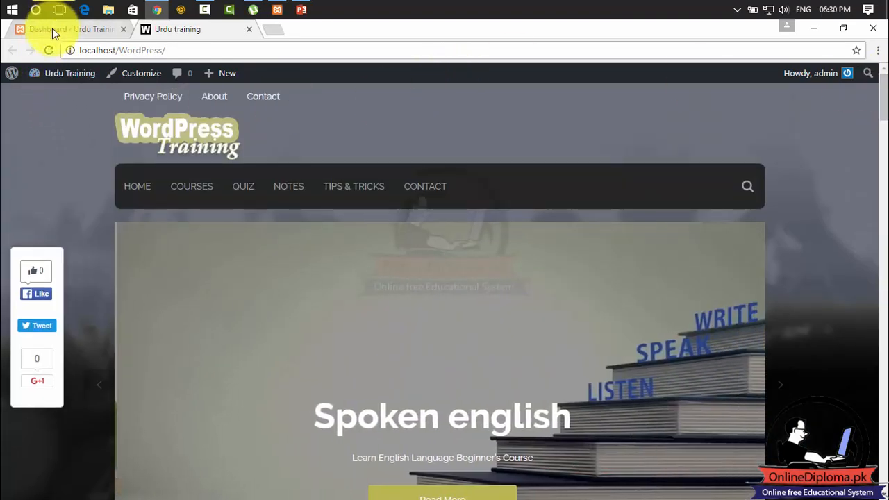
pyautogui.click(52, 29)
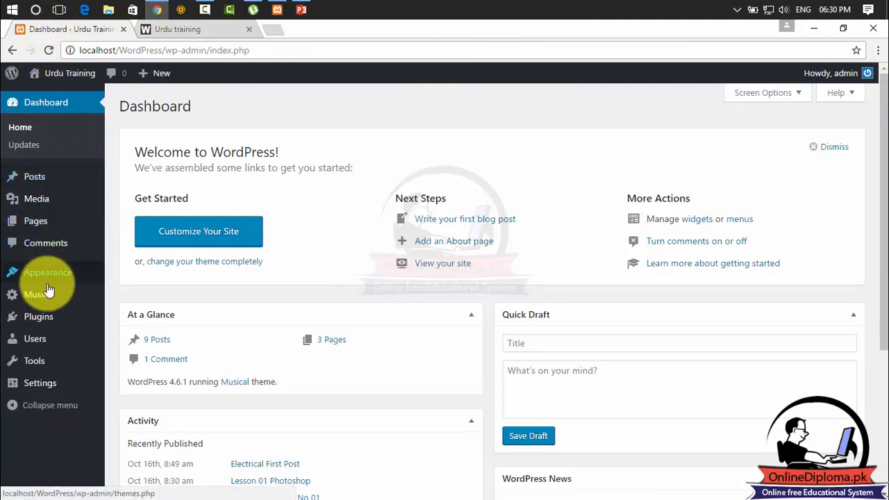
pyautogui.moveTo(52, 294)
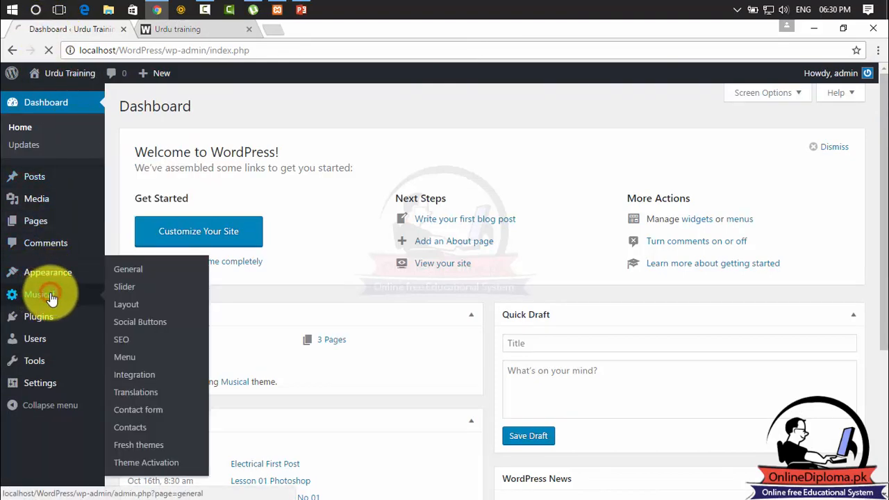
pyautogui.click(51, 296)
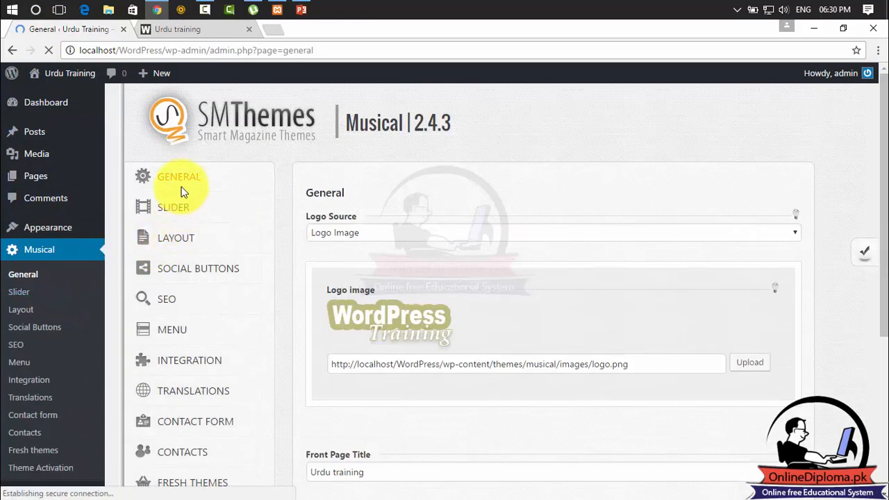
pyautogui.click(173, 243)
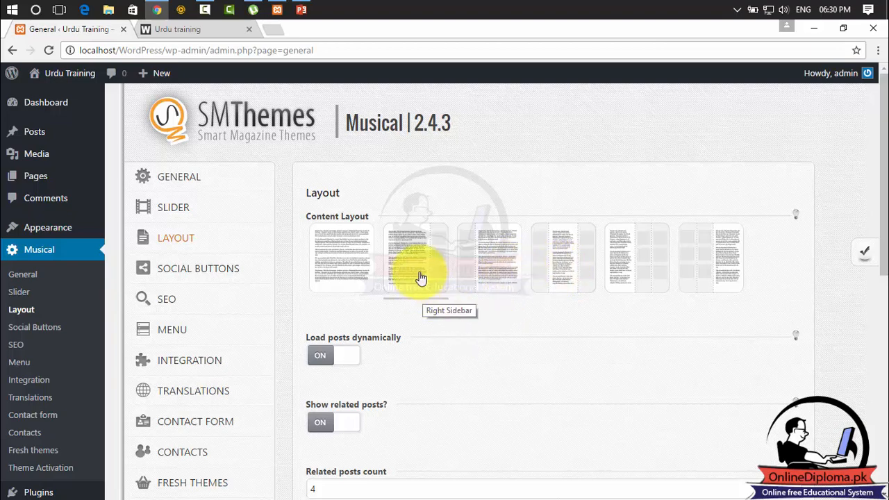
# Step: Apply the full-width content layout without sidebars and check the result on the reloaded front page
pyautogui.click(344, 267)
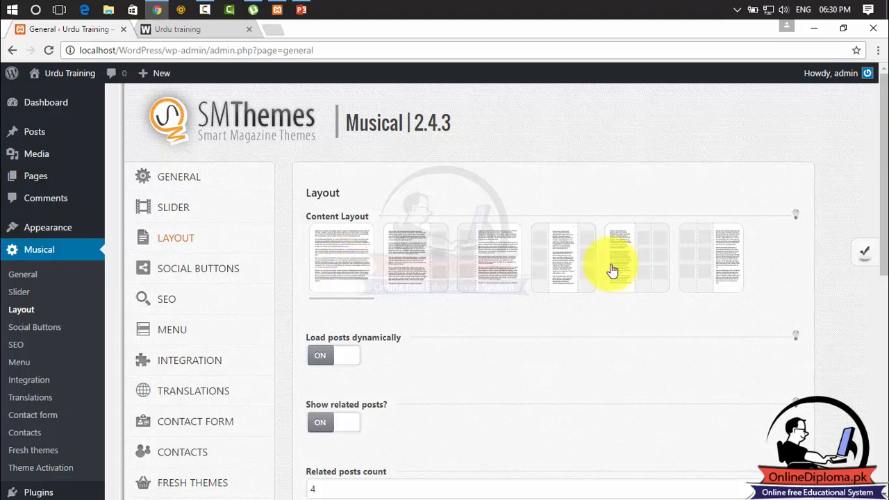
pyautogui.click(864, 254)
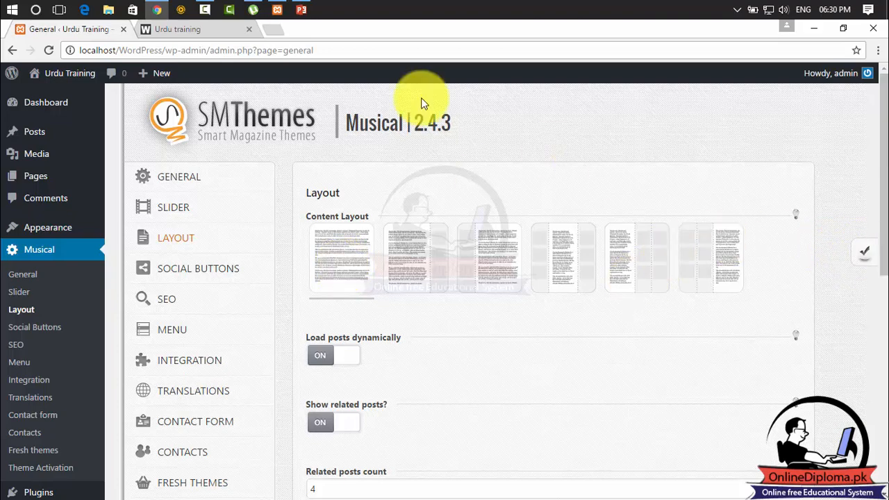
pyautogui.click(198, 32)
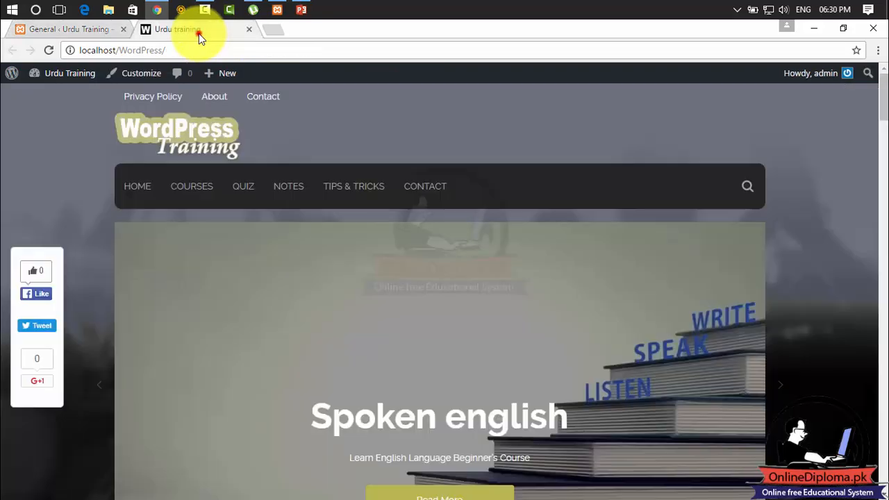
pyautogui.click(49, 49)
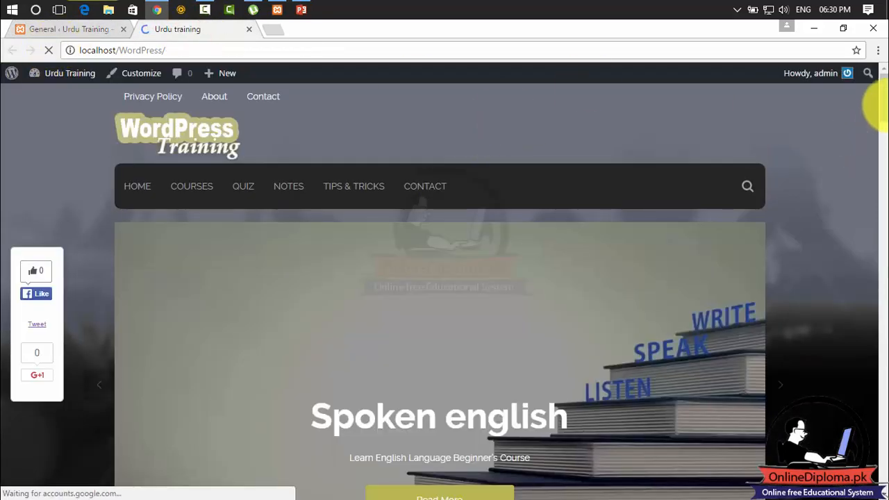
pyautogui.moveTo(884, 100); pyautogui.dragTo(885, 448)
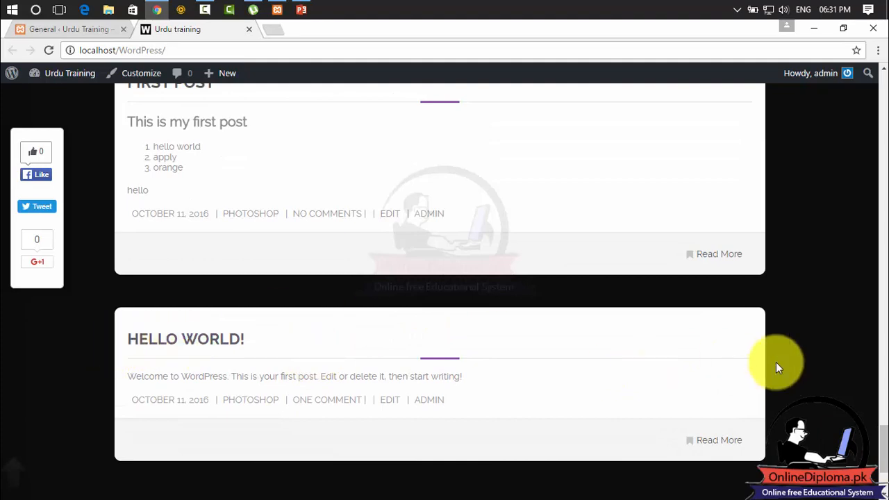
# Step: Apply the content layout with a single left sidebar and check it on the reloaded front page
pyautogui.click(82, 28)
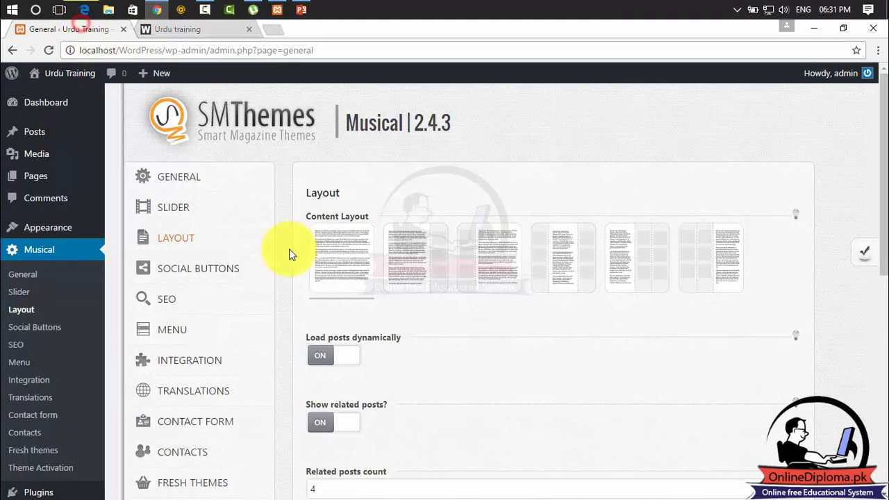
pyautogui.click(486, 265)
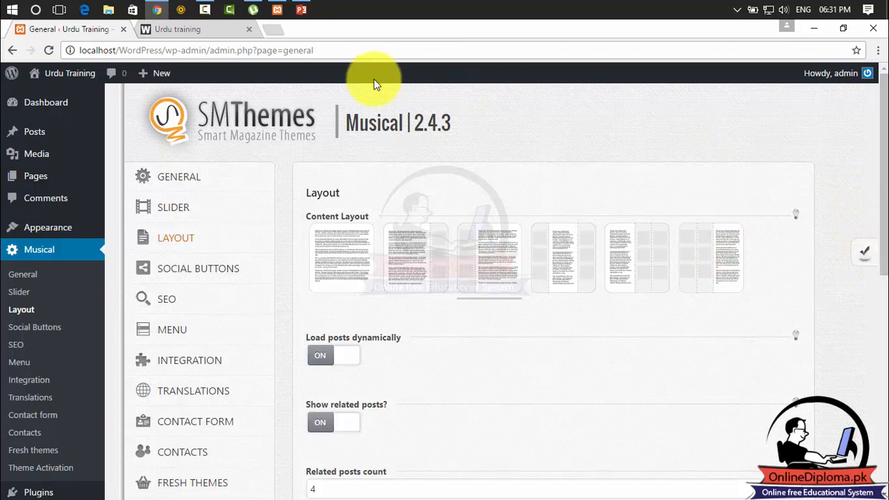
pyautogui.click(210, 32)
pyautogui.click(48, 50)
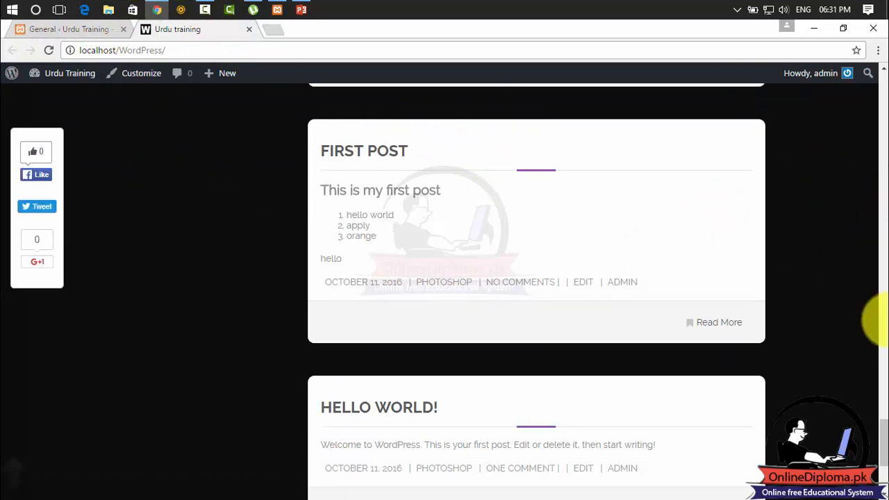
pyautogui.moveTo(885, 429); pyautogui.dragTo(886, 98)
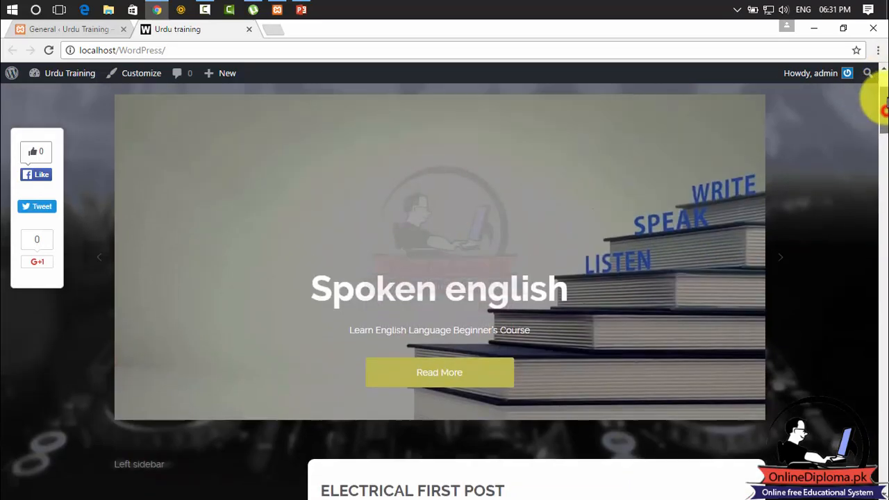
pyautogui.moveTo(886, 97); pyautogui.dragTo(886, 155)
# Step: Apply the content layout with one sidebar on each side of the posts and check it on the reloaded front page
pyautogui.click(63, 30)
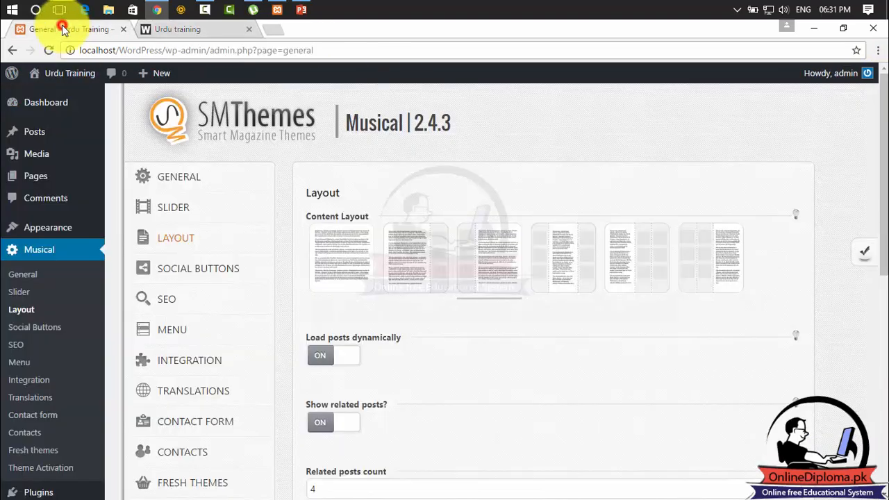
pyautogui.click(562, 251)
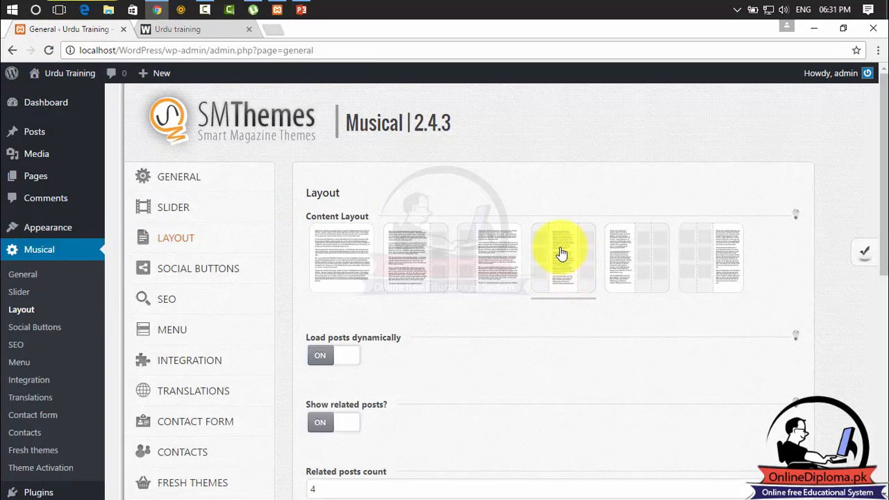
pyautogui.click(494, 265)
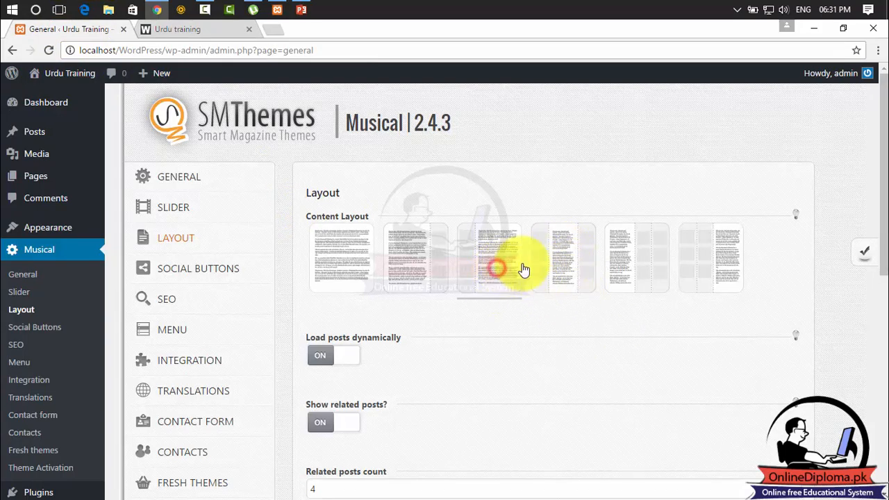
pyautogui.click(578, 258)
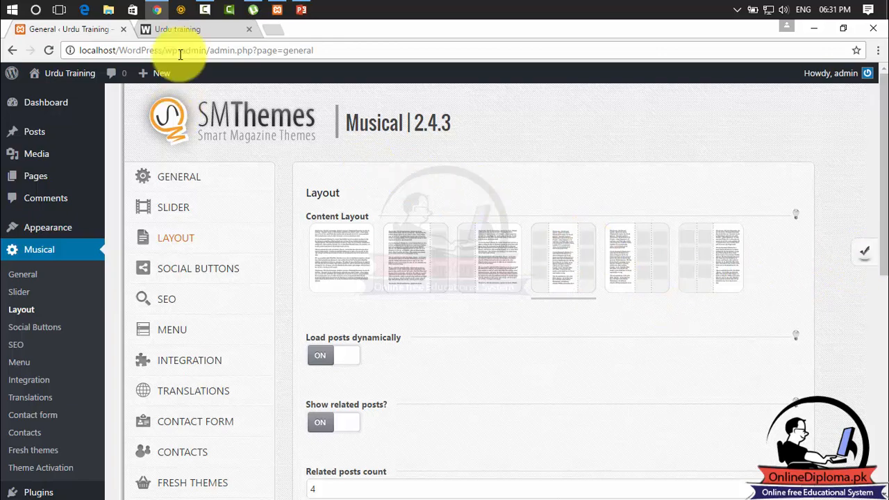
pyautogui.click(177, 31)
pyautogui.click(48, 50)
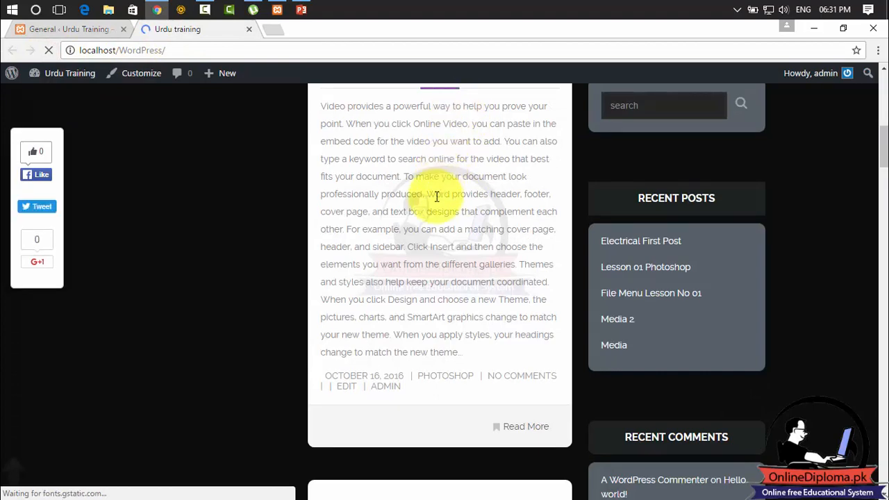
# Step: Select the content layout with two right sidebars and turn off Load posts dynamically
pyautogui.click(80, 30)
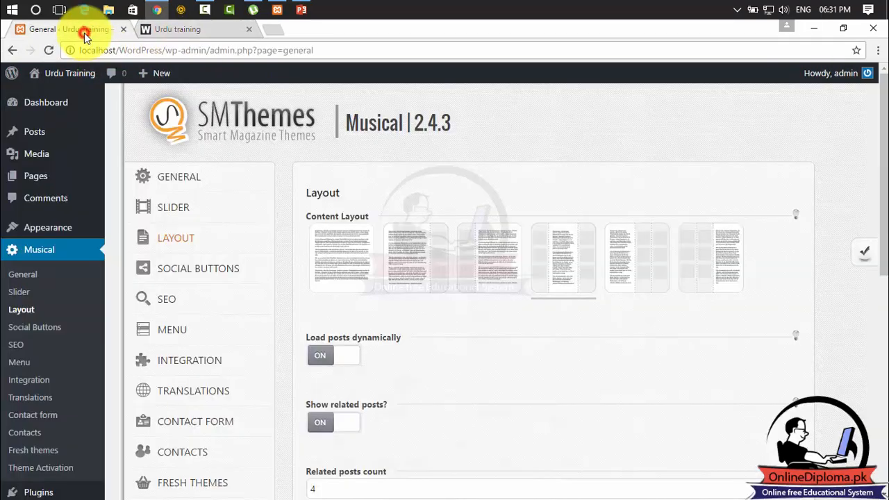
pyautogui.click(651, 271)
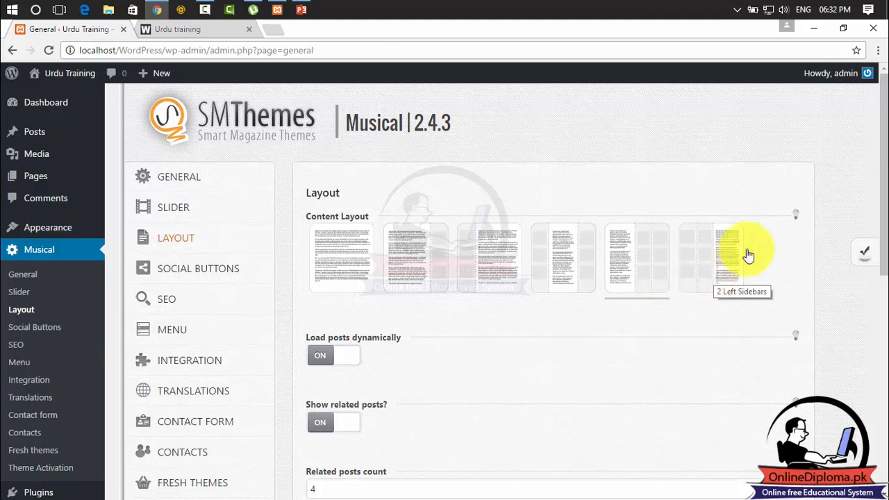
pyautogui.moveTo(884, 175); pyautogui.dragTo(882, 257)
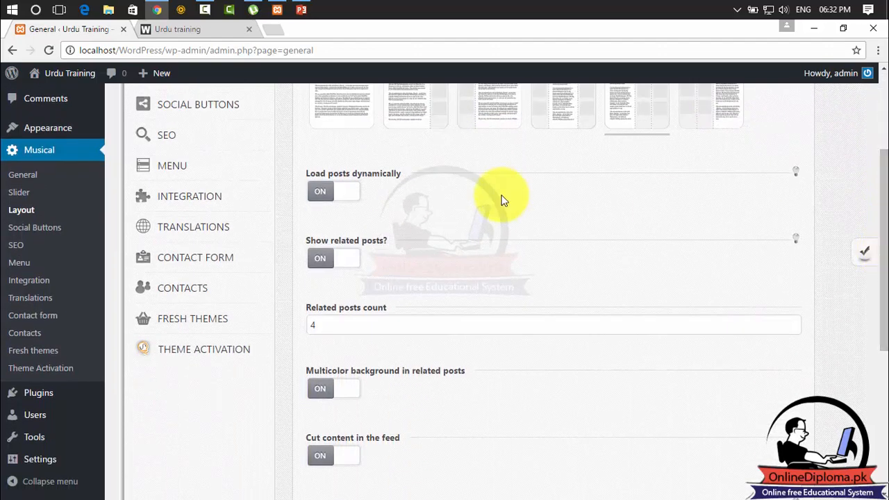
pyautogui.click(342, 193)
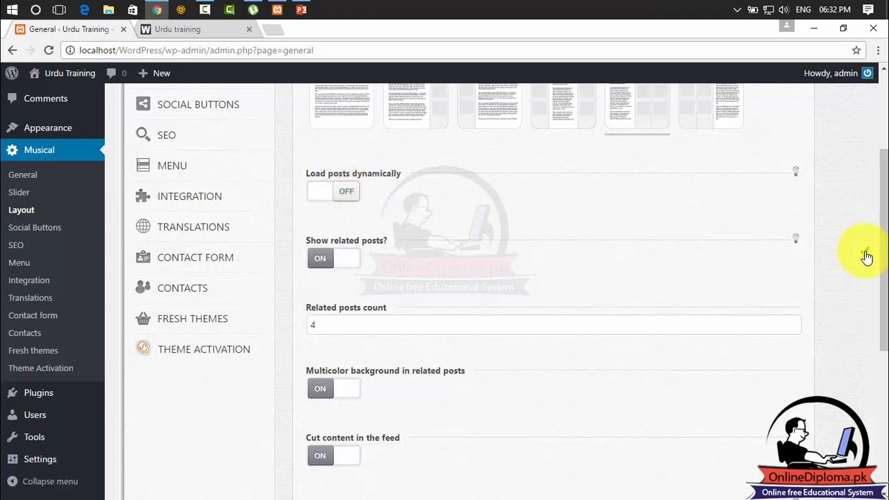
# Step: Apply the Right Sidebar content layout and check the reloaded front page down to its footer
pyautogui.moveTo(885, 200); pyautogui.dragTo(884, 200)
pyautogui.scroll(1, 878, 208)
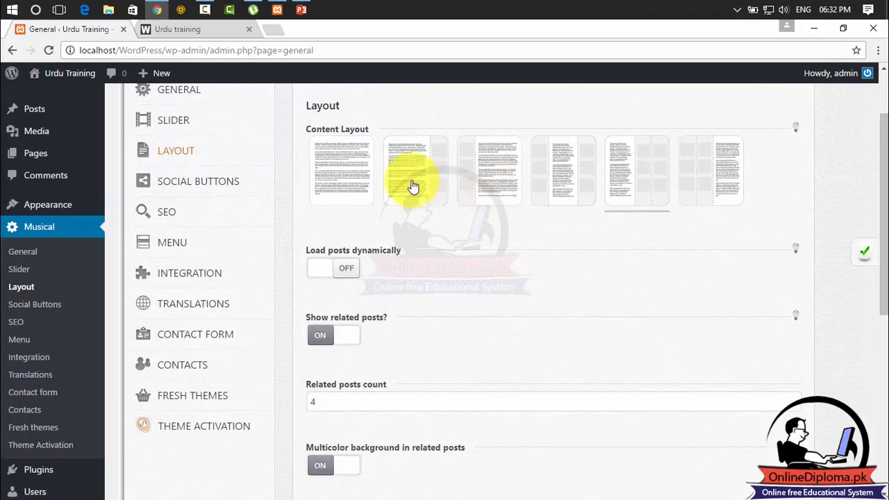
pyautogui.click(413, 186)
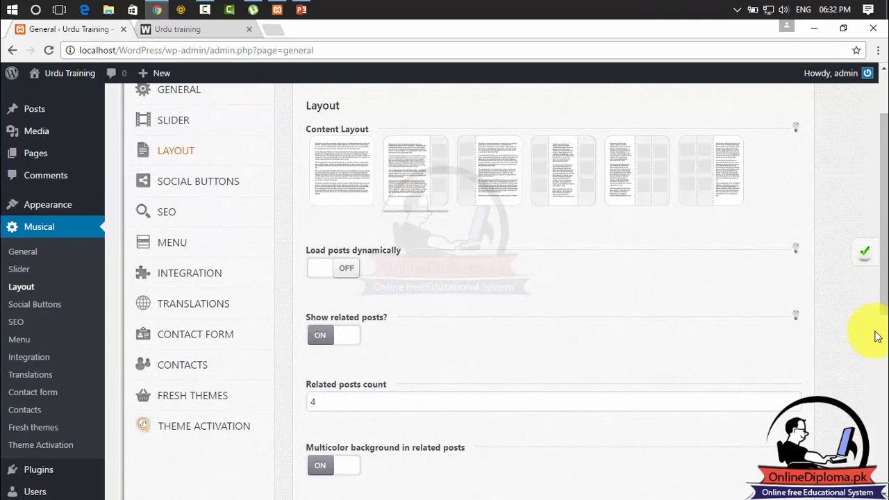
pyautogui.click(173, 30)
pyautogui.click(49, 50)
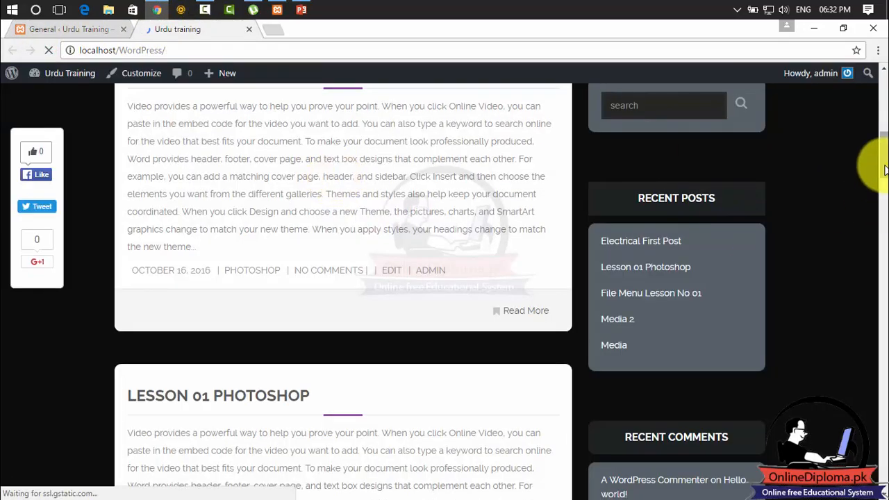
pyautogui.moveTo(882, 160); pyautogui.dragTo(879, 478)
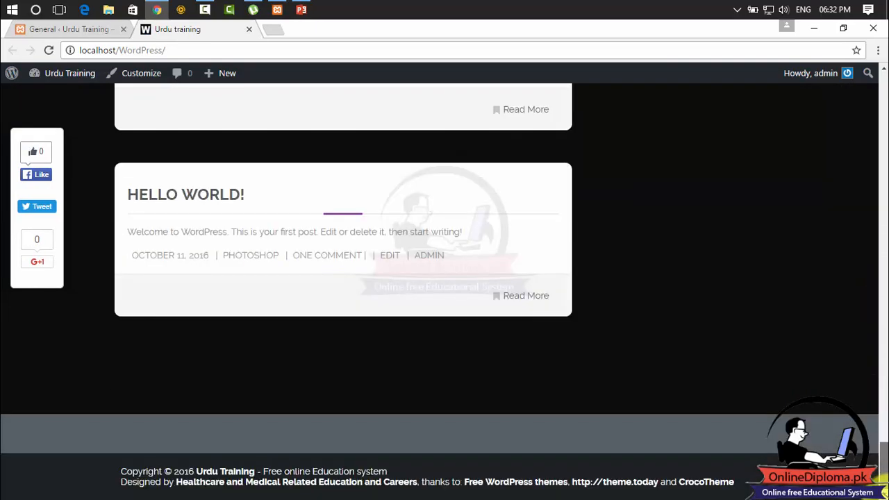
# Step: Turn Load posts dynamically back on in the theme's Layout settings, and switch Show related posts off and on again
pyautogui.click(21, 28)
pyautogui.click(320, 268)
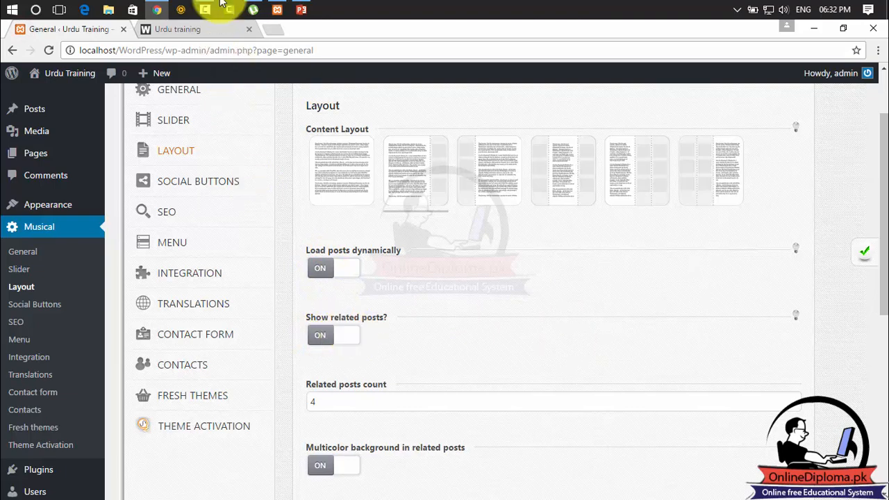
pyautogui.click(346, 340)
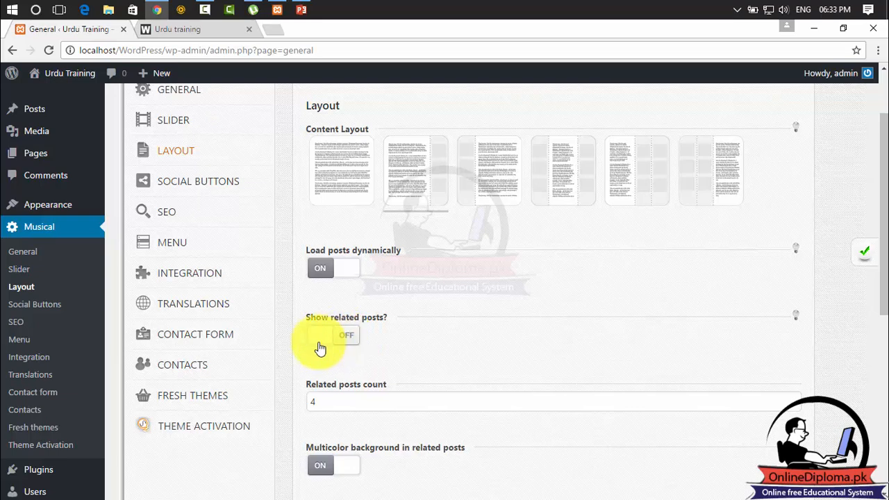
pyautogui.click(313, 344)
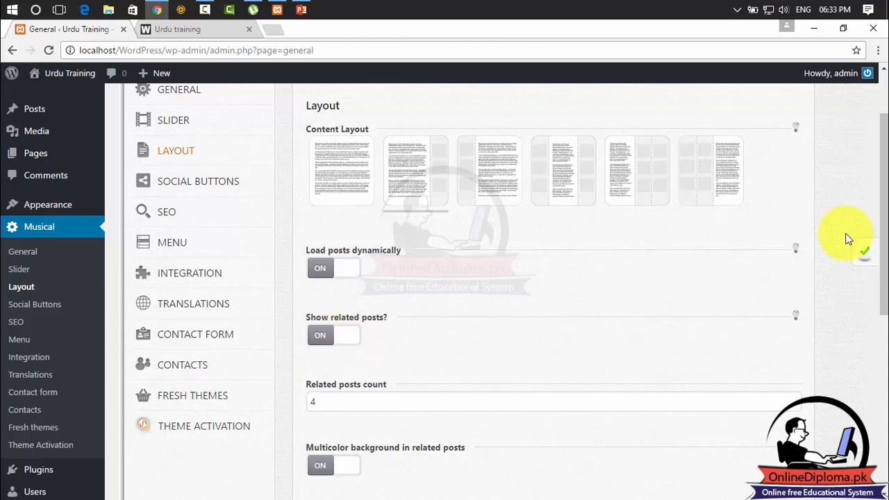
# Step: Set the related posts count to 5 in the theme's Layout settings
pyautogui.scroll(-2, 878, 257)
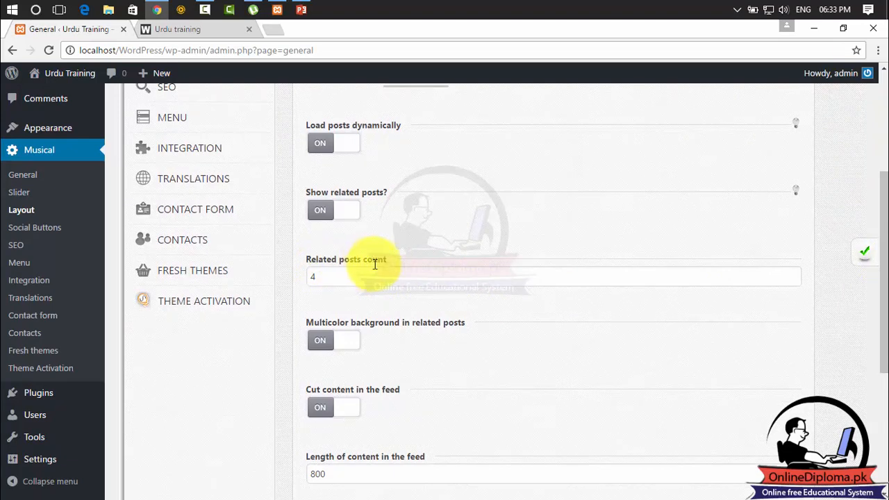
pyautogui.moveTo(328, 276); pyautogui.dragTo(306, 275)
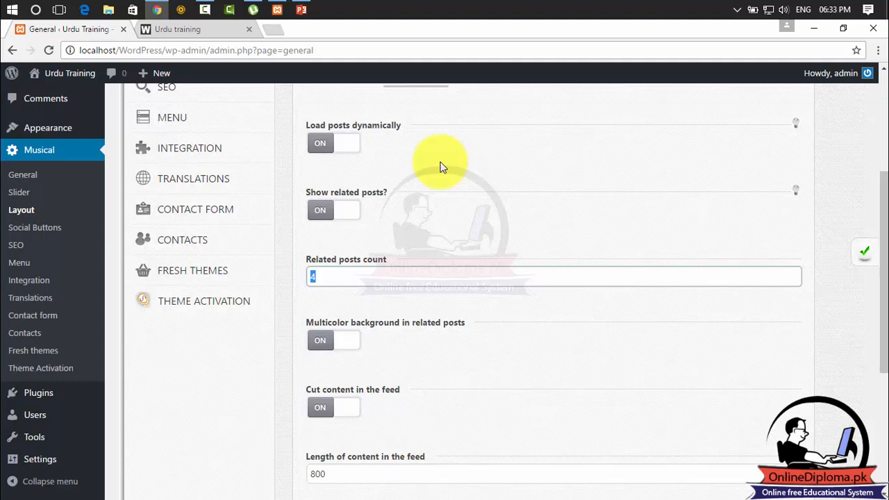
pyautogui.click(317, 277)
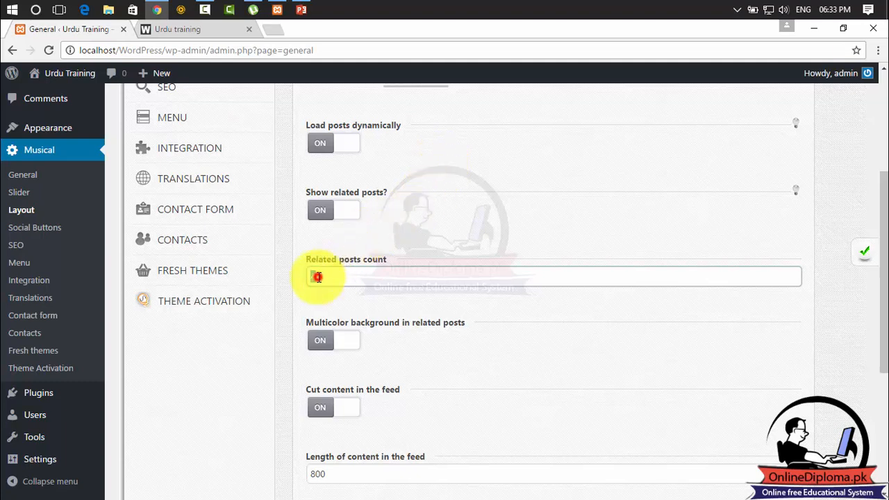
pyautogui.click(315, 277)
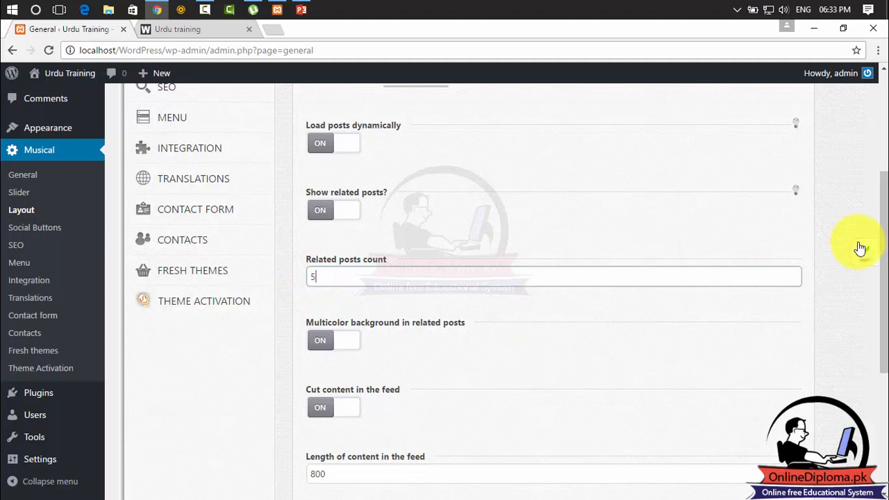
# Step: Switch Multicolor background in related posts off and on again in the theme's Layout settings
pyautogui.moveTo(882, 234); pyautogui.dragTo(879, 285)
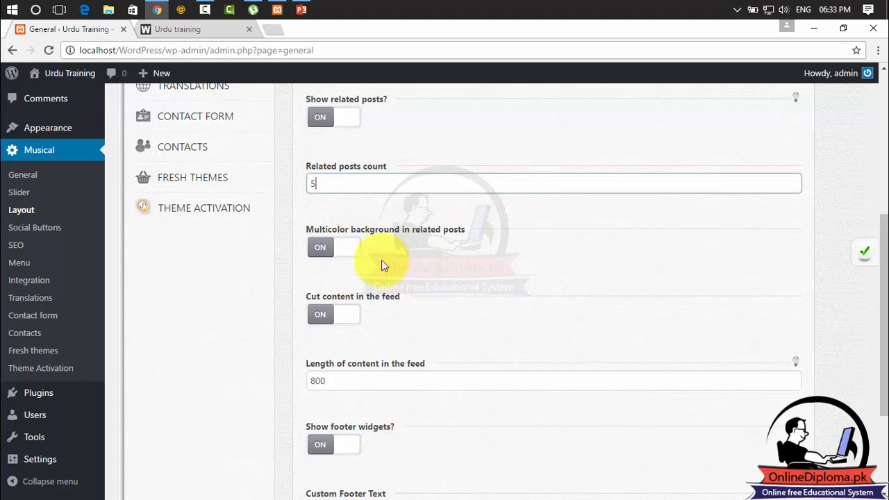
pyautogui.click(341, 251)
pyautogui.click(328, 252)
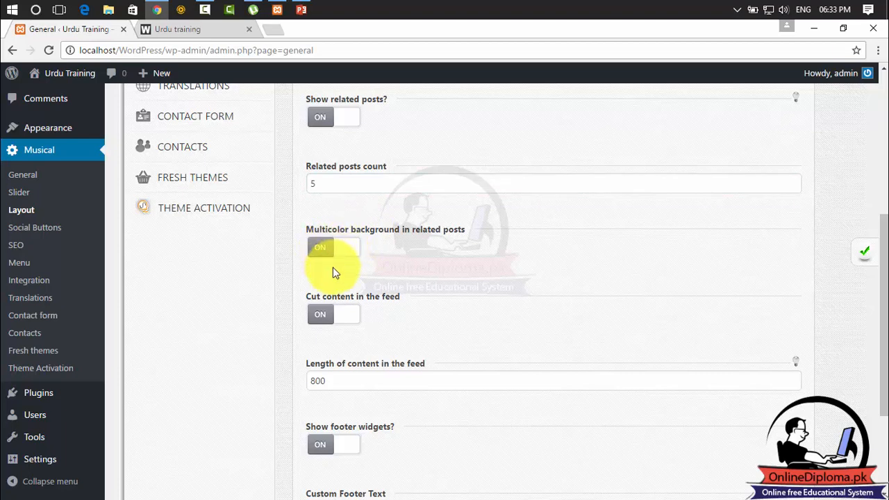
# Step: Review the Cut content in the feed and footer options, and select the value of Length of content in the feed
pyautogui.moveTo(402, 297); pyautogui.dragTo(383, 297)
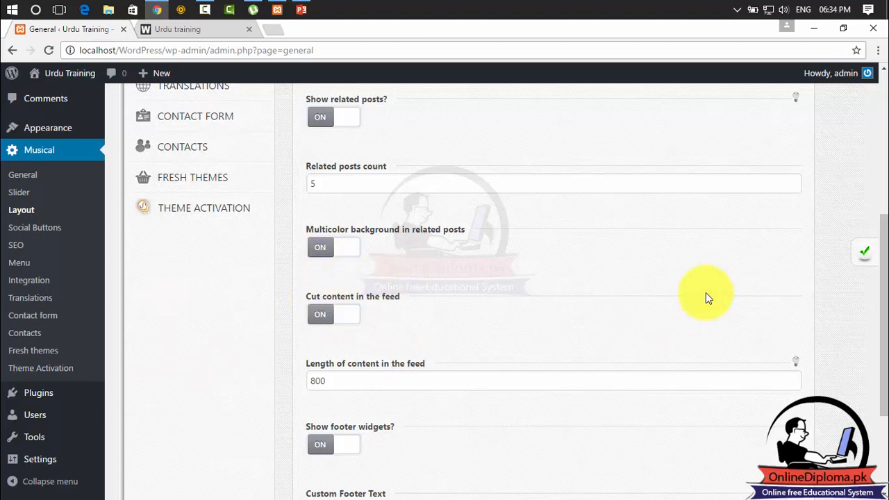
pyautogui.scroll(-1, 877, 240)
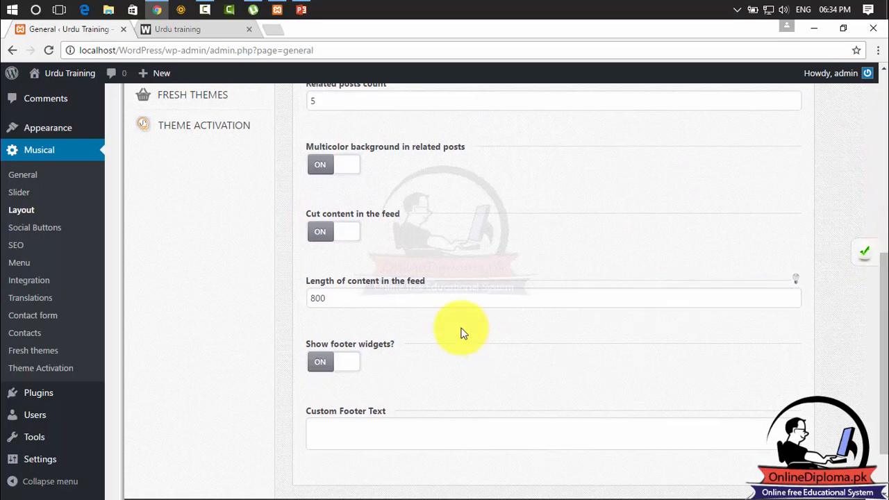
pyautogui.click(421, 295)
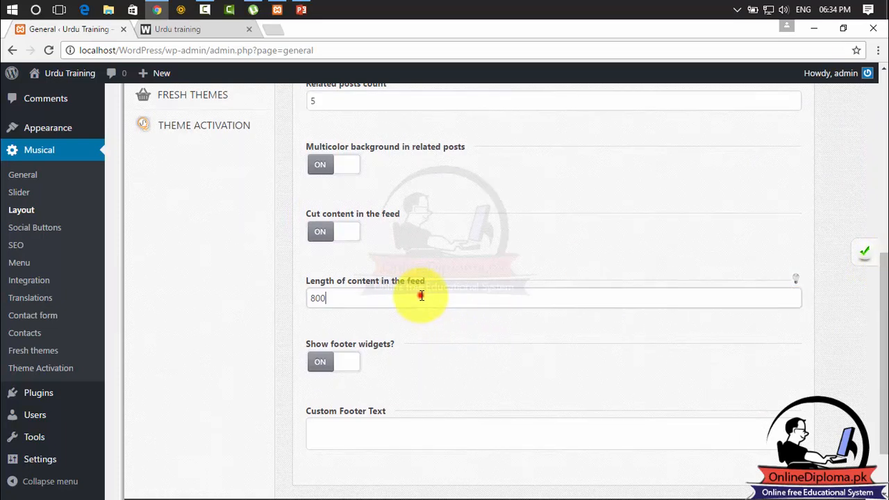
pyautogui.doubleClick(421, 295)
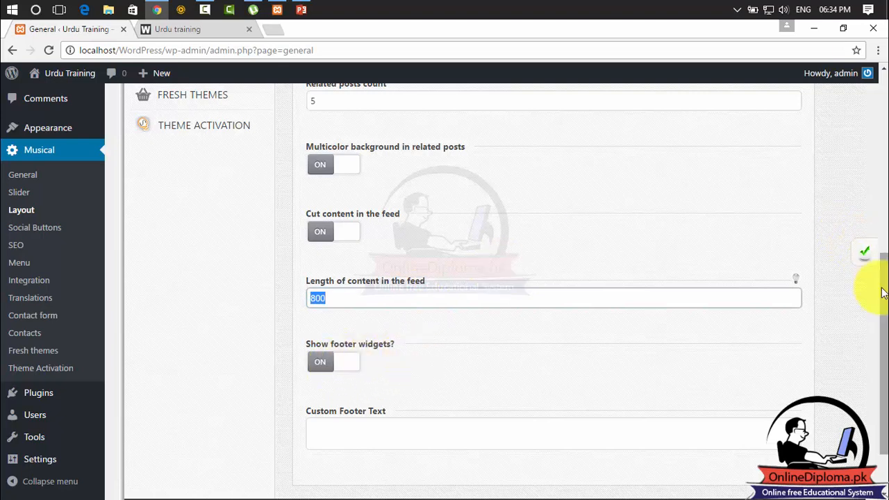
pyautogui.scroll(-1, 867, 300)
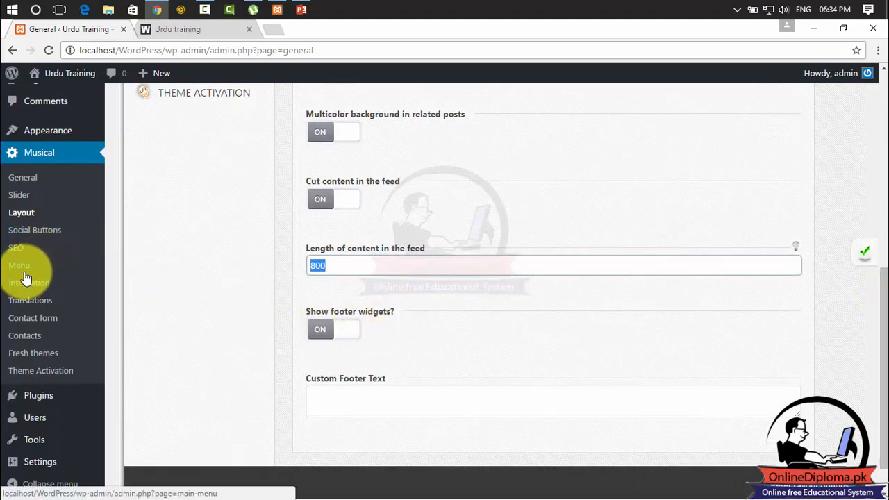
# Step: Open the Widgets page from the Appearance section in a new browser tab and switch to it
pyautogui.moveTo(55, 395)
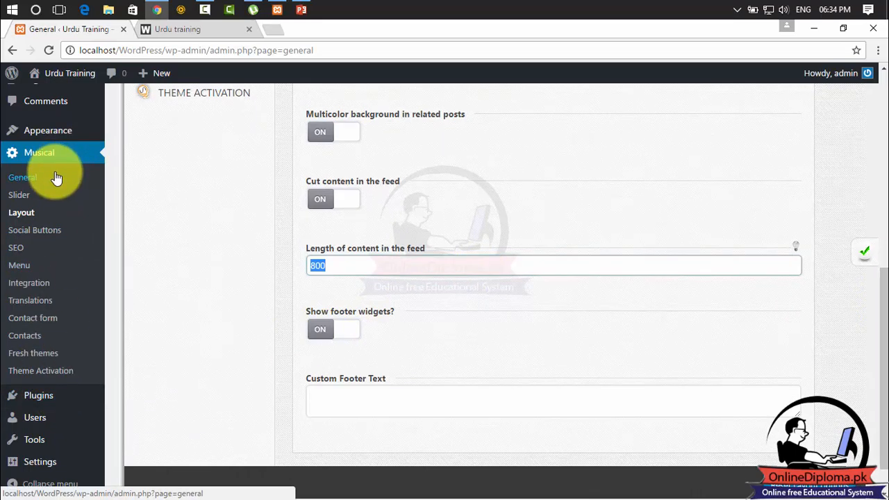
pyautogui.moveTo(62, 133)
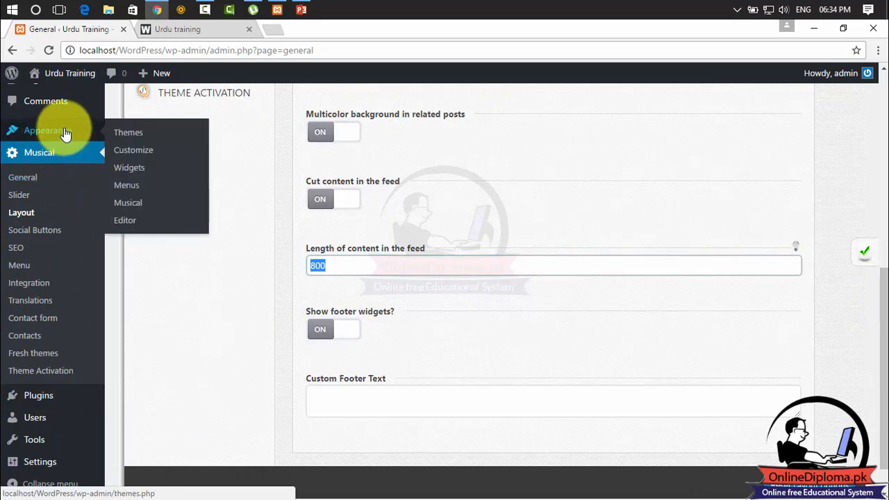
pyautogui.rightClick(124, 178)
pyautogui.click(142, 178)
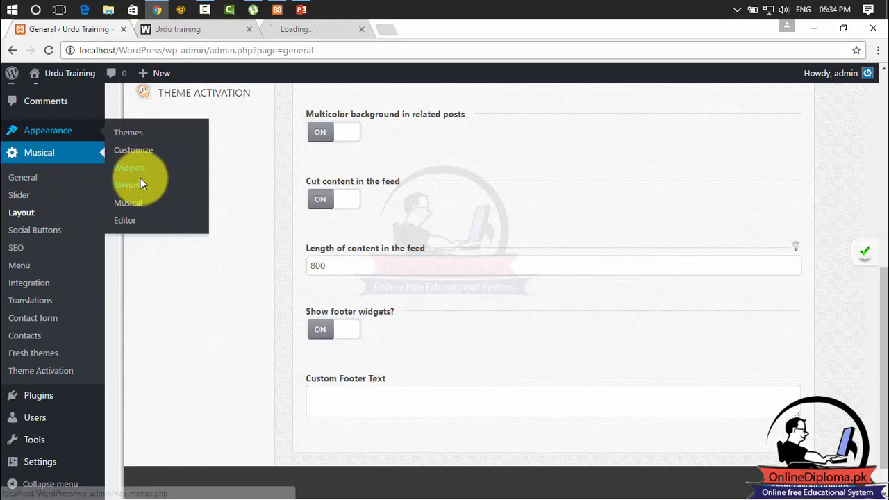
pyautogui.click(304, 24)
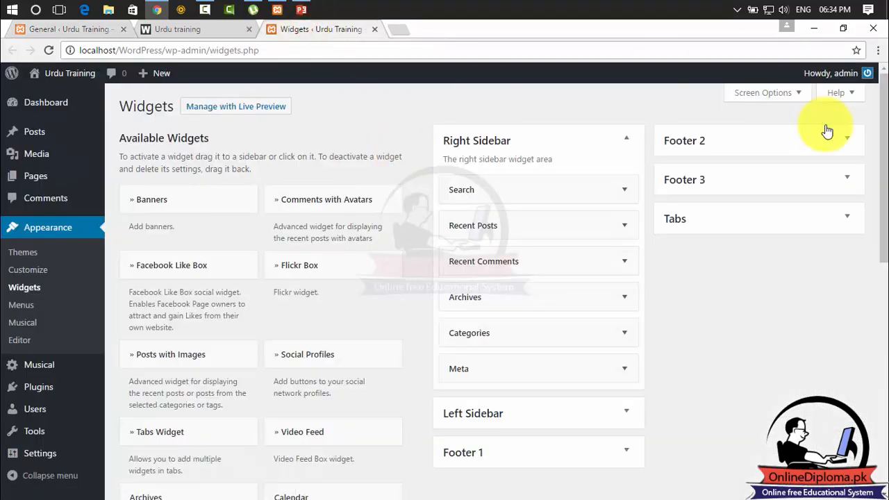
# Step: Expand the Footer 1, Footer 3 and Footer 2 widget areas and examine what they contain
pyautogui.moveTo(884, 124); pyautogui.dragTo(884, 480)
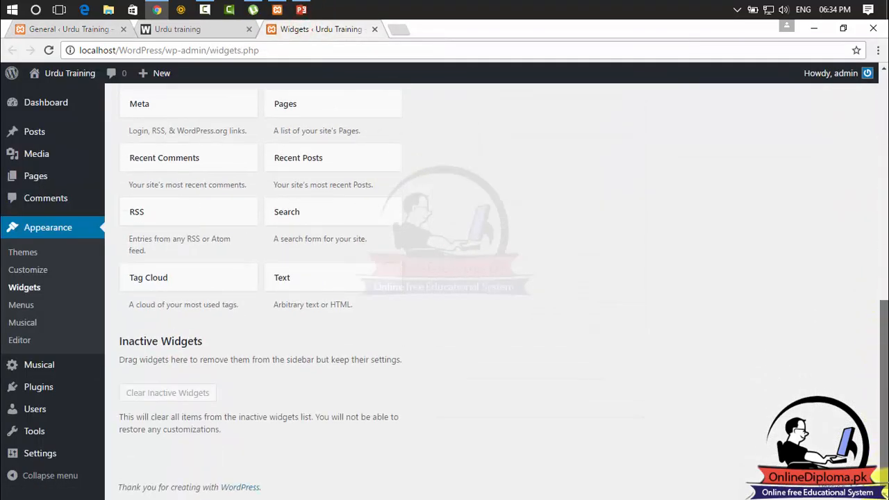
pyautogui.moveTo(884, 341); pyautogui.dragTo(883, 219)
pyautogui.click(581, 213)
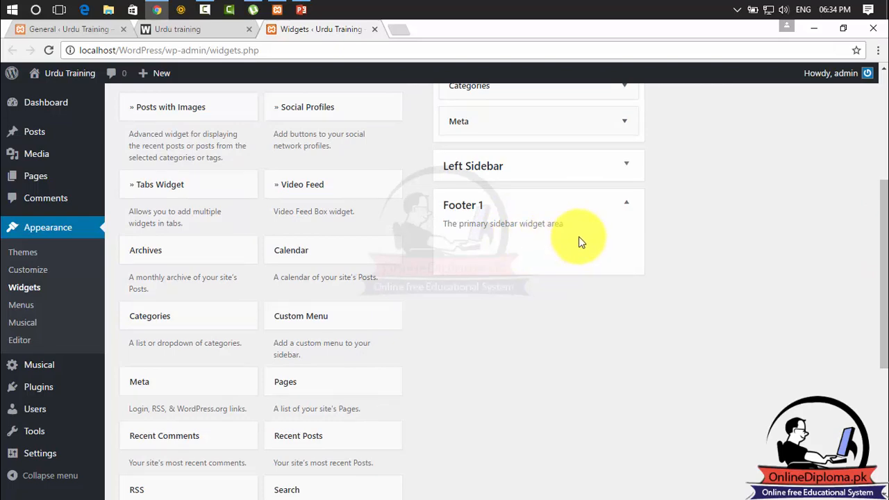
pyautogui.moveTo(874, 259); pyautogui.dragTo(885, 177)
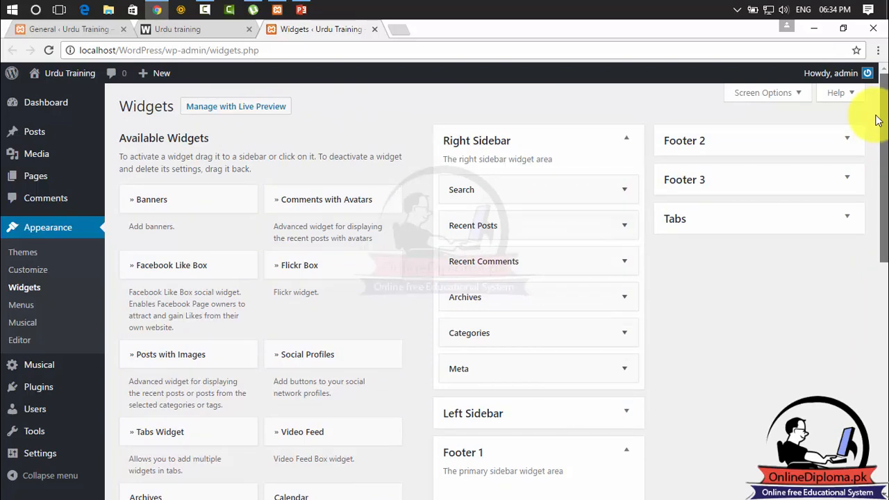
pyautogui.click(769, 183)
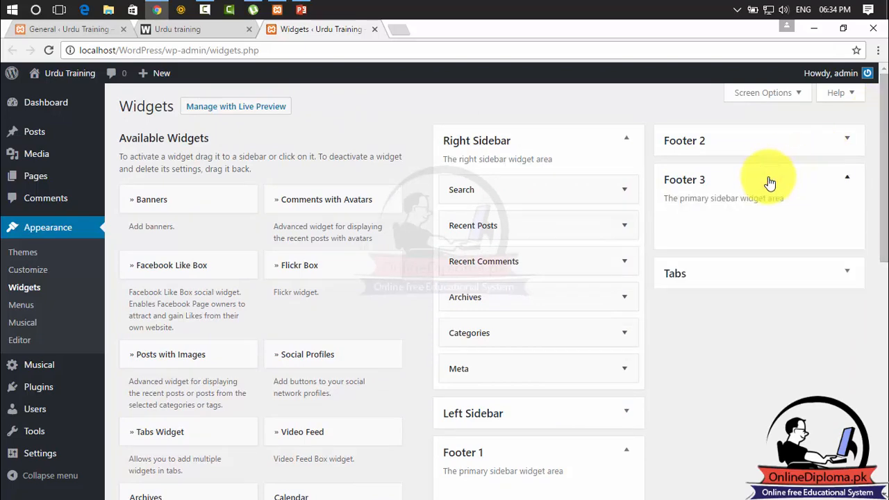
pyautogui.click(751, 138)
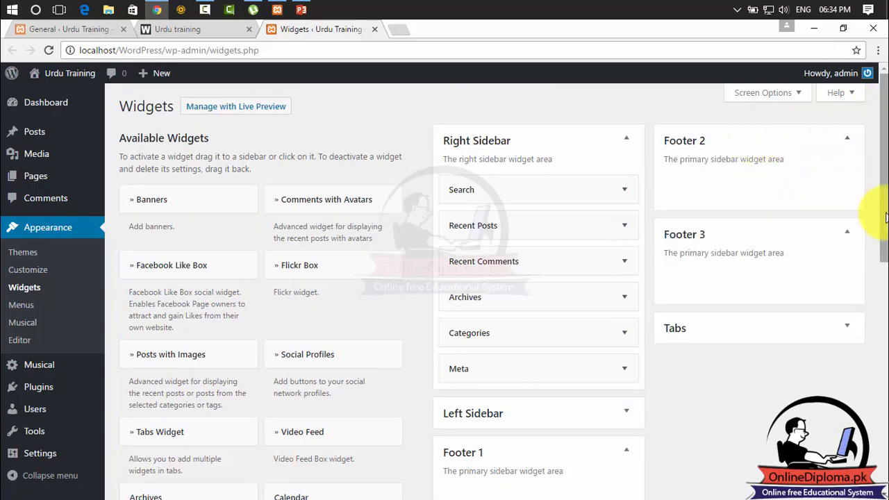
pyautogui.scroll(-3, 873, 164)
pyautogui.scroll(3, 872, 244)
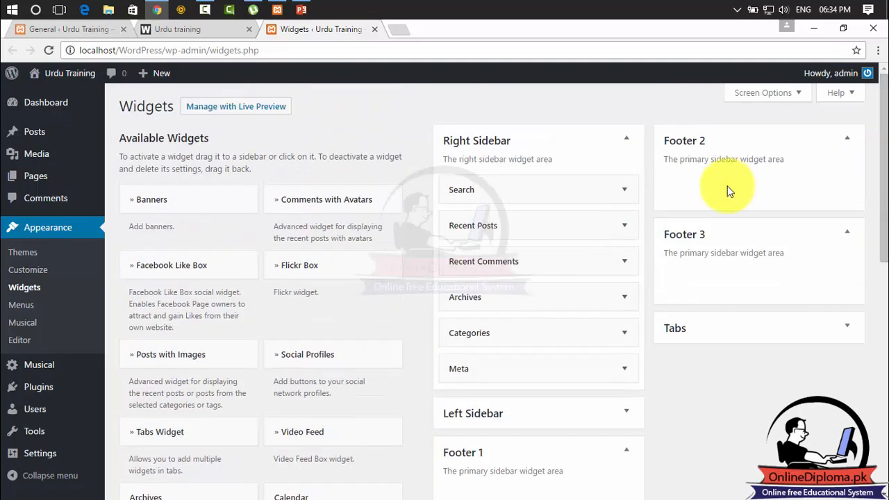
# Step: Look through the posts on the site's front page down to the footer area
pyautogui.click(213, 29)
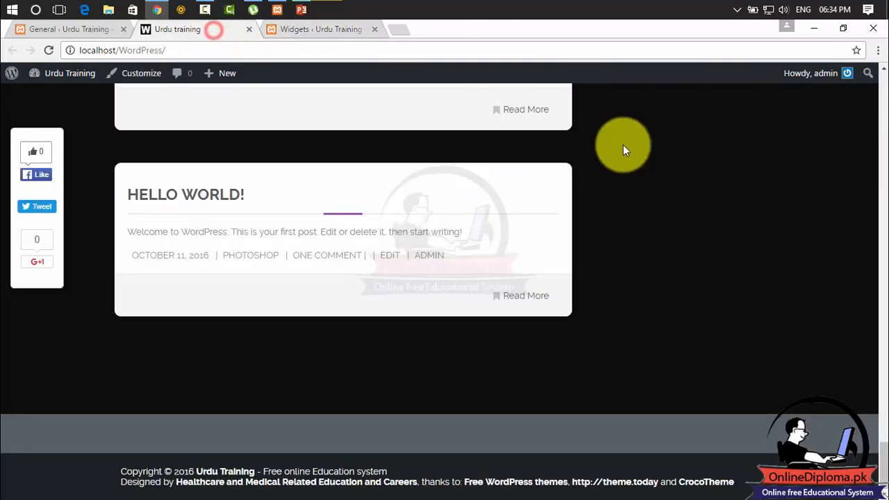
pyautogui.scroll(15, 875, 184)
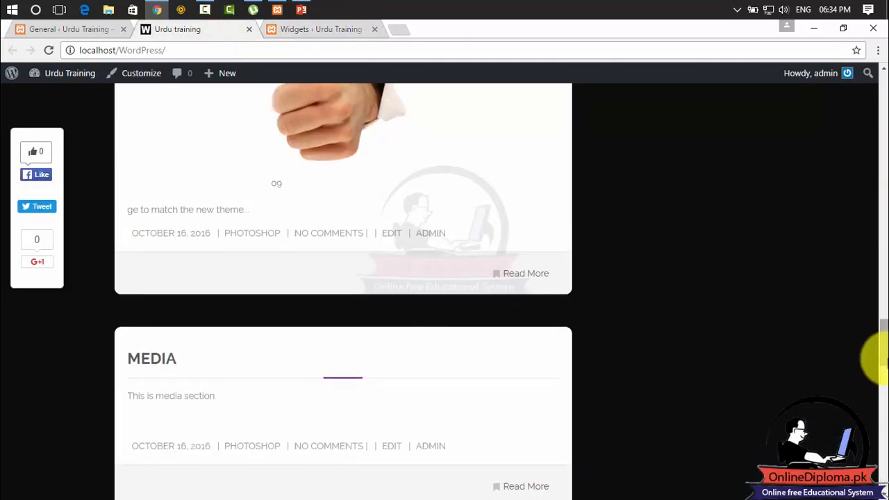
pyautogui.scroll(-15, 879, 357)
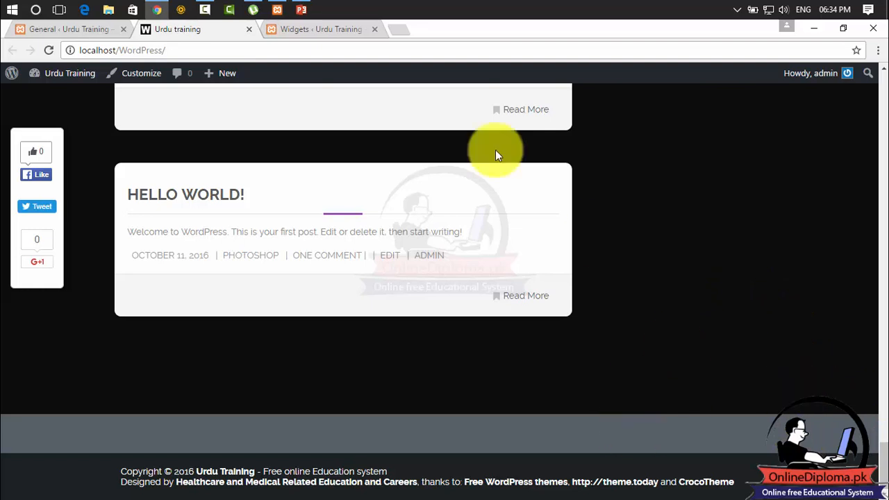
# Step: Return to the theme's Layout settings and switch Show footer widgets off and on again
pyautogui.click(66, 30)
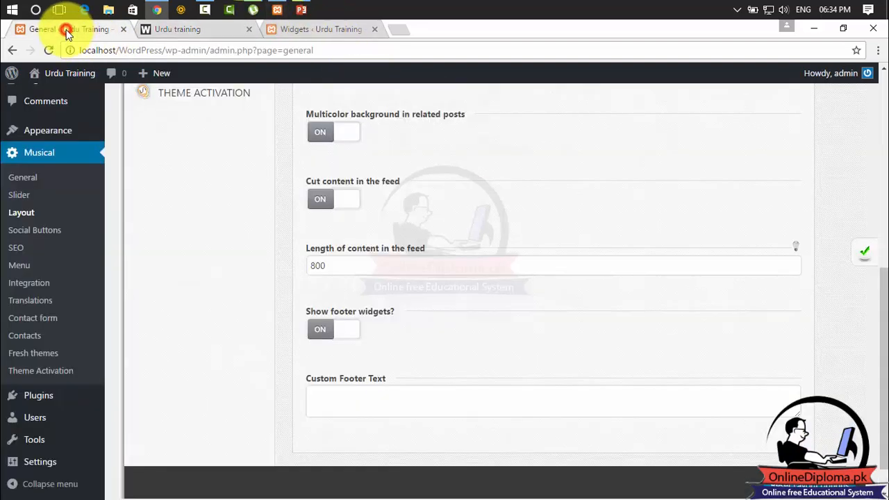
pyautogui.click(327, 332)
pyautogui.click(325, 336)
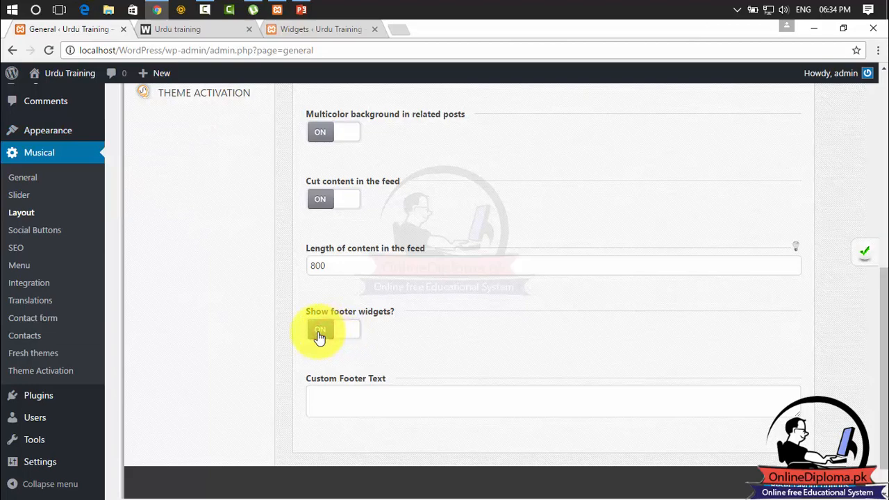
# Step: Apply the theme's Layout settings and reload the site's front page
pyautogui.moveTo(876, 319); pyautogui.dragTo(873, 189)
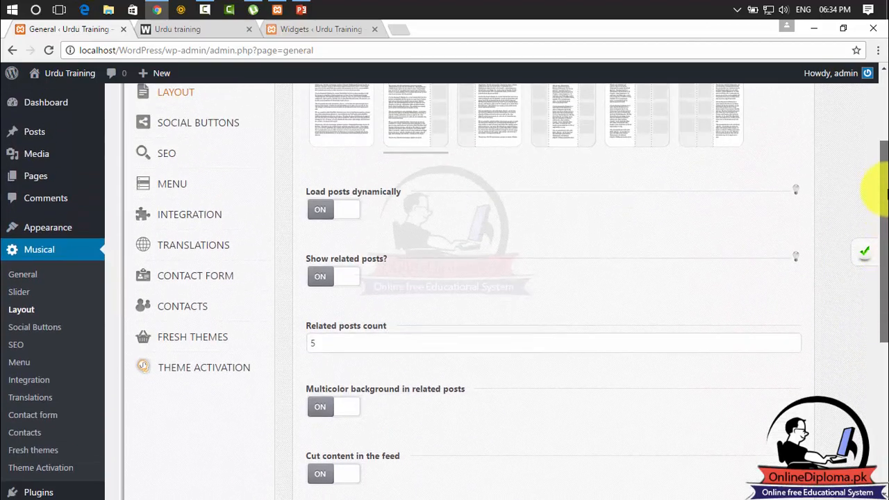
pyautogui.click(866, 254)
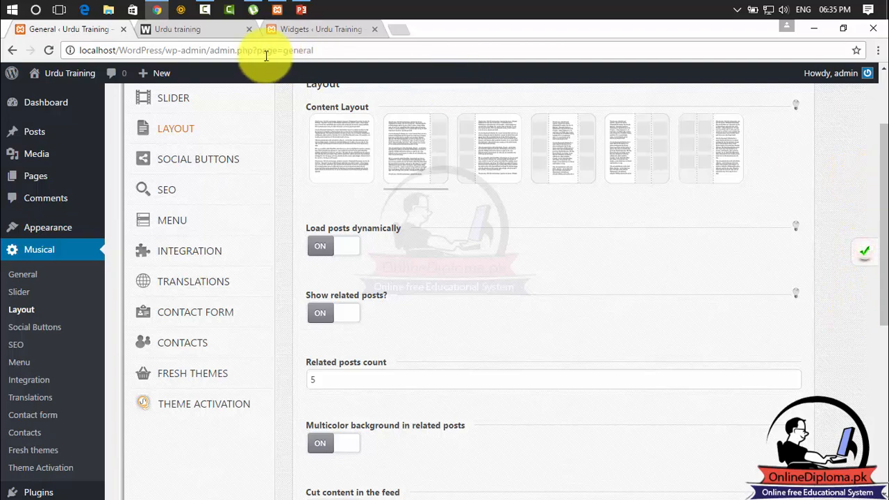
pyautogui.click(218, 28)
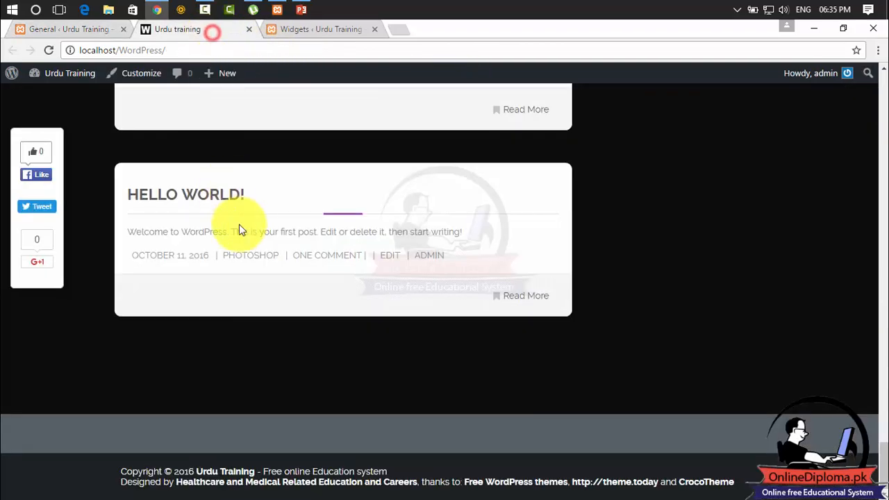
pyautogui.click(49, 51)
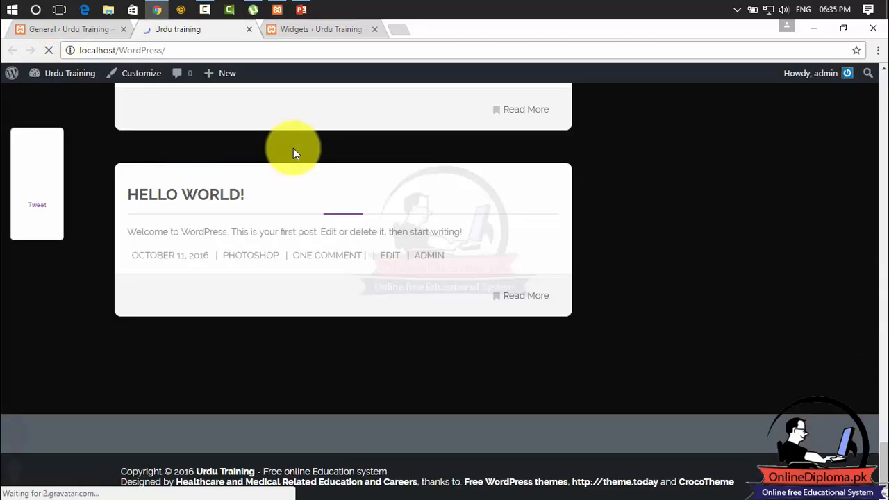
# Step: Return to the admin area, view the posts list, and open the About page for editing from the pages list
pyautogui.click(52, 28)
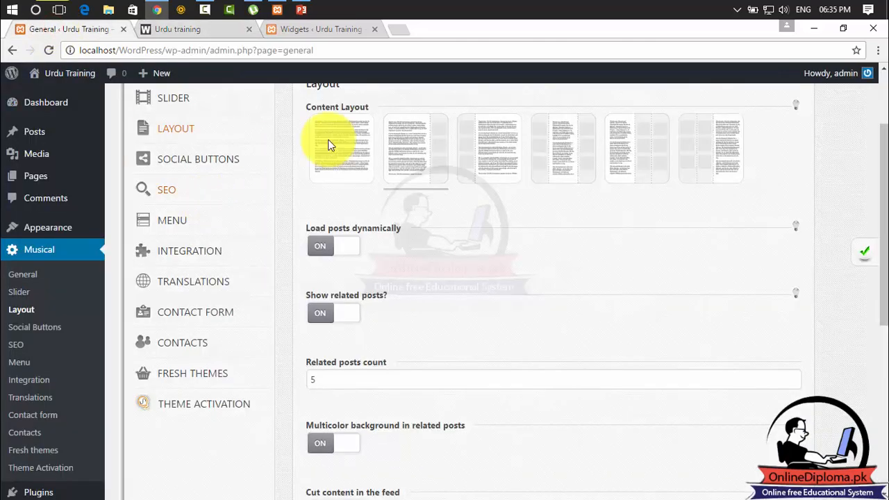
pyautogui.moveTo(882, 228); pyautogui.dragTo(883, 141)
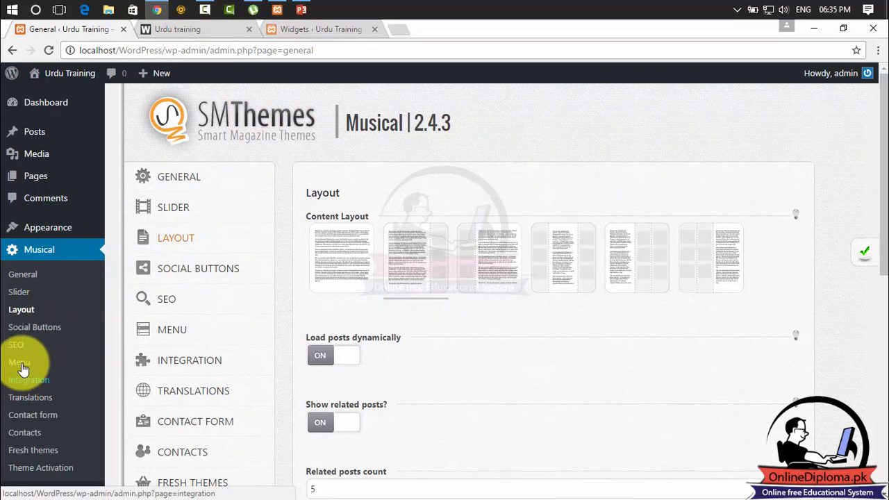
pyautogui.click(48, 132)
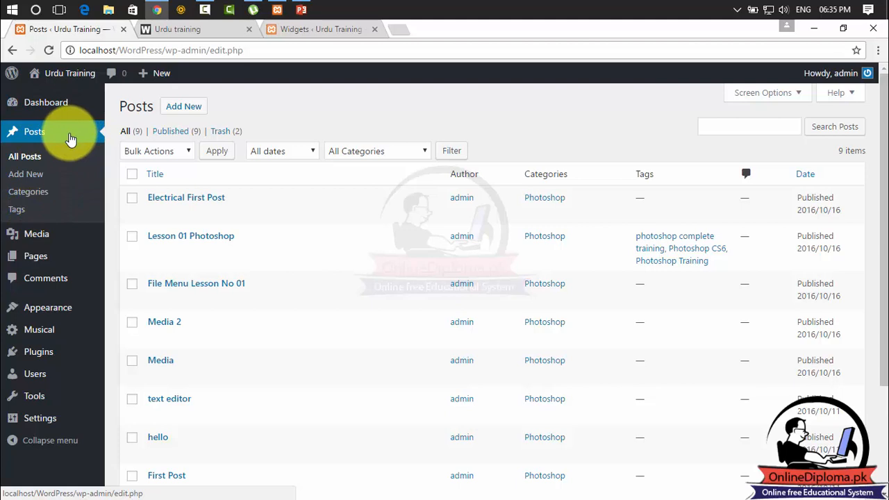
pyautogui.click(40, 255)
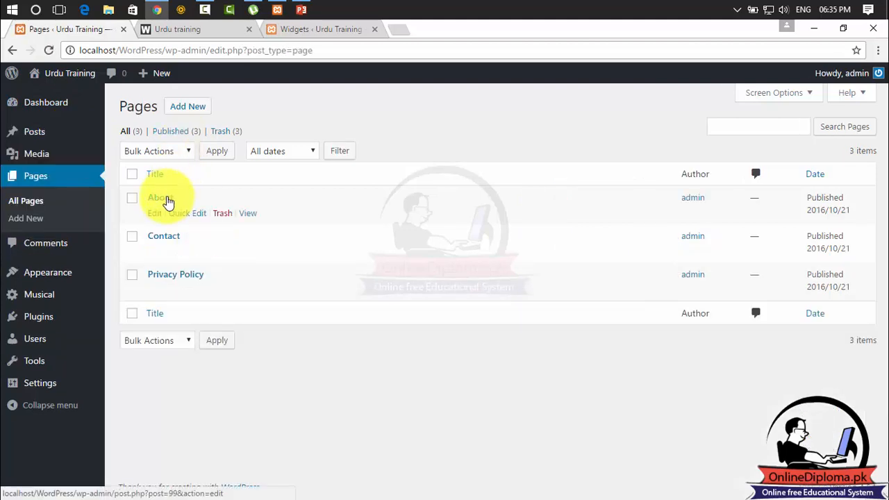
pyautogui.click(166, 200)
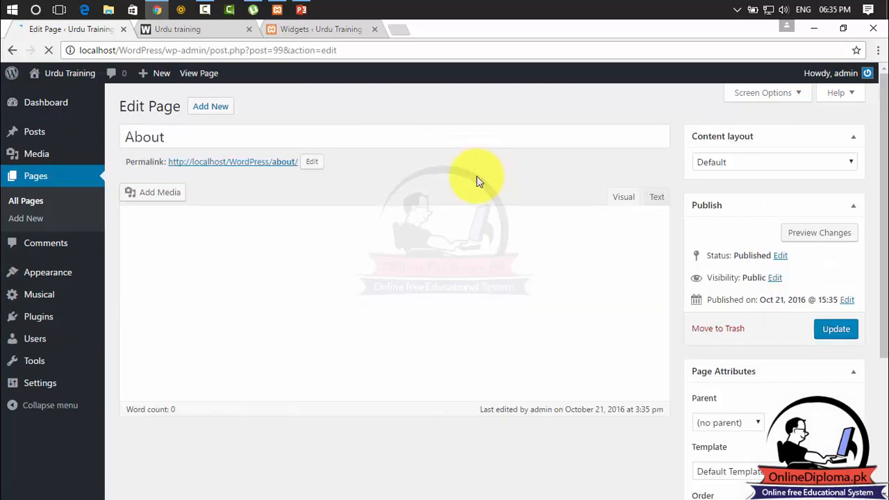
# Step: Review the template and parent choices in the About page's attributes, keeping Default Template and no parent
pyautogui.moveTo(884, 131); pyautogui.dragTo(874, 275)
pyautogui.click(715, 270)
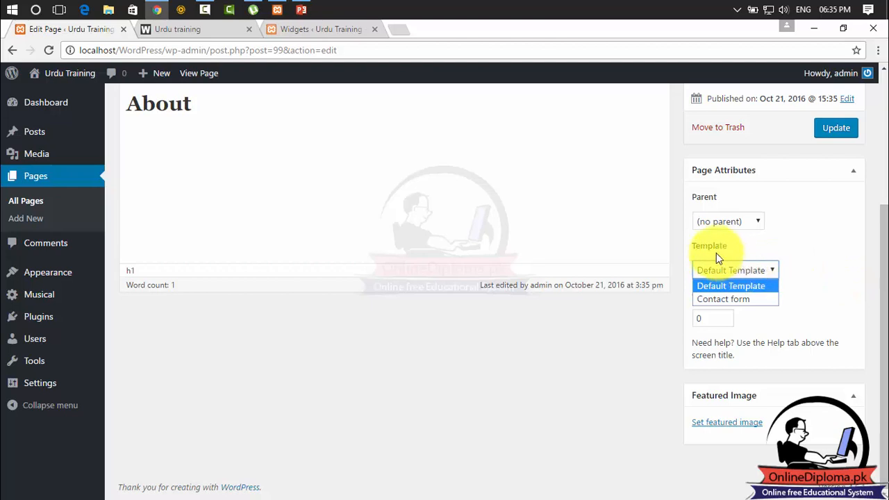
pyautogui.click(728, 286)
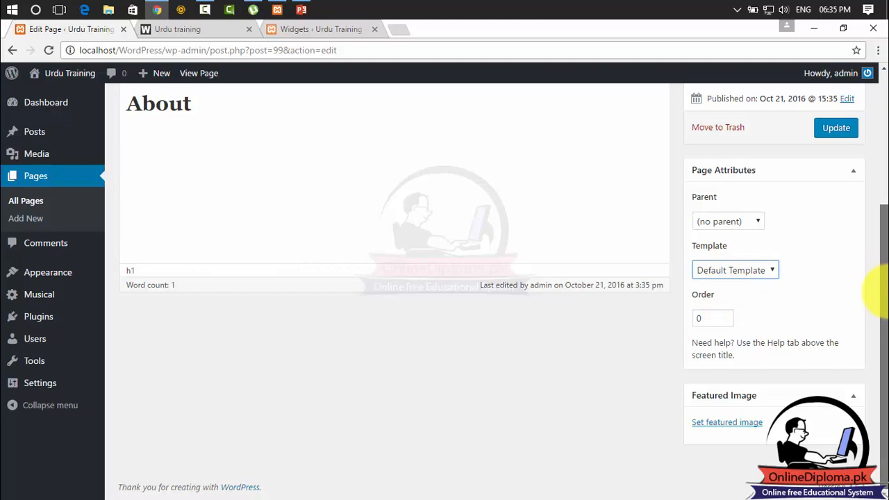
pyautogui.scroll(1, 877, 234)
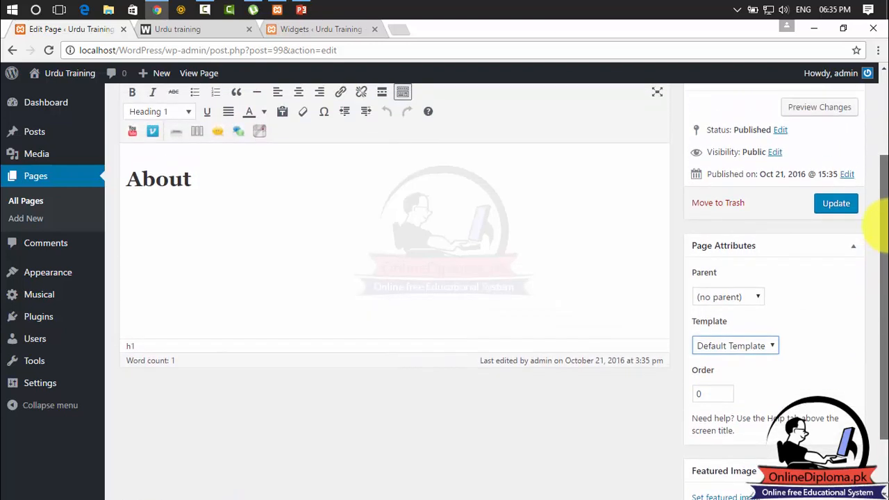
pyautogui.click(738, 297)
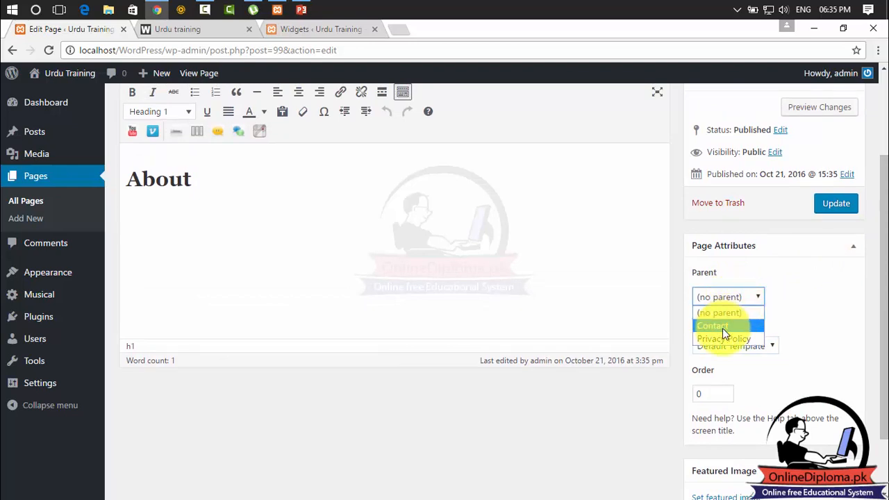
pyautogui.click(847, 258)
# Step: Review the sidebar options available for the About page's content layout
pyautogui.moveTo(883, 240); pyautogui.dragTo(867, 129)
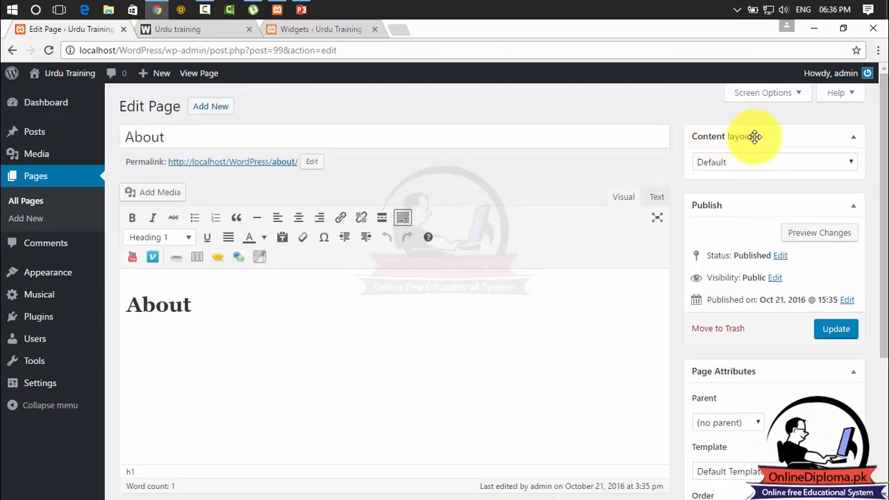
pyautogui.click(727, 161)
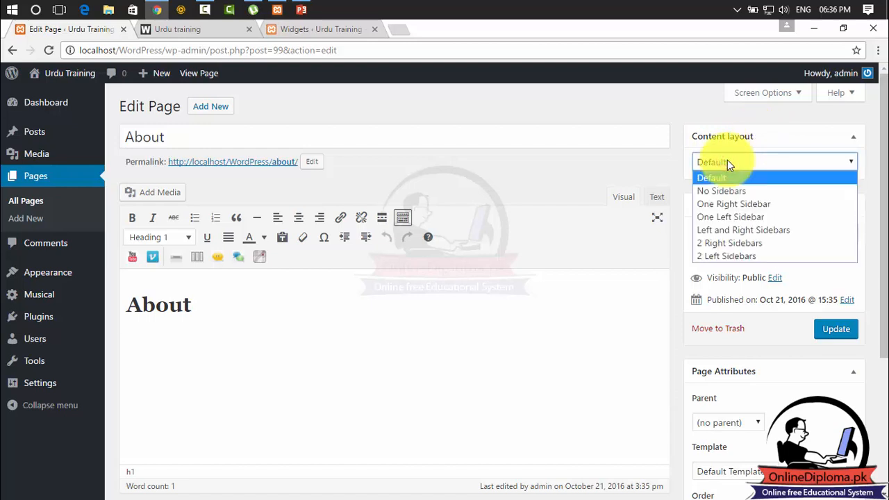
pyautogui.click(727, 161)
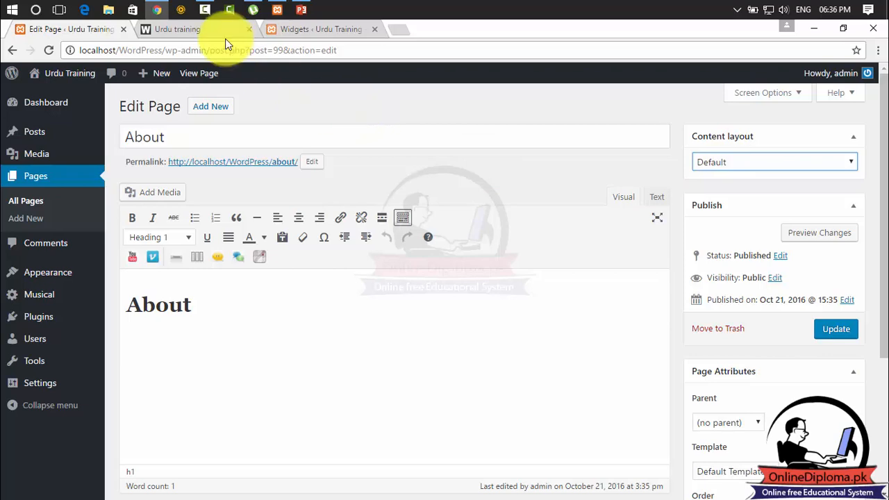
# Step: Open the About page on the site and examine its content and sidebar layout
pyautogui.click(207, 28)
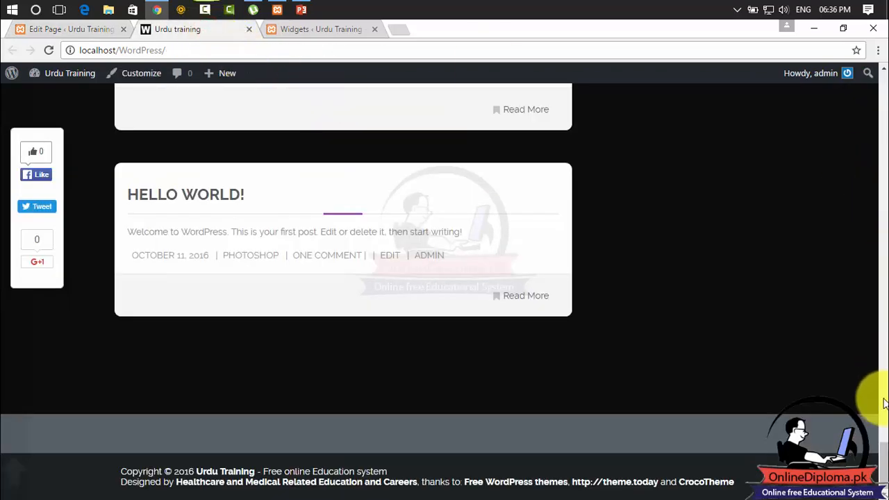
pyautogui.moveTo(884, 461); pyautogui.dragTo(868, 49)
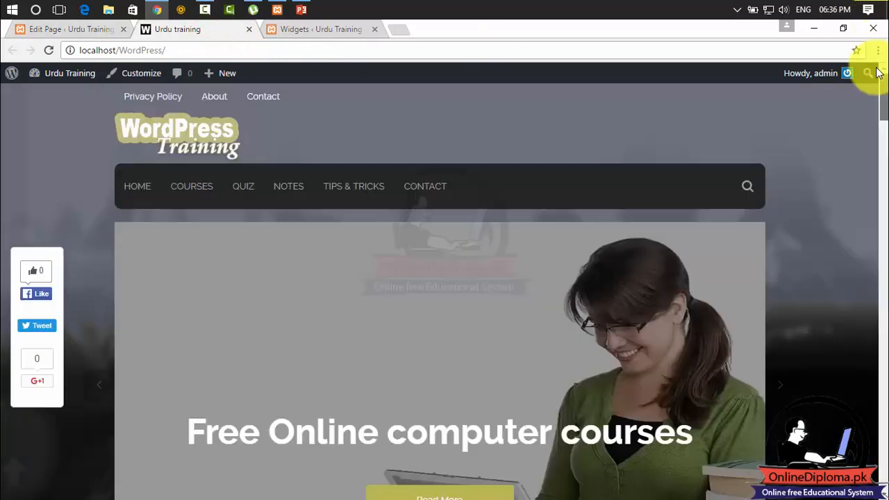
pyautogui.click(217, 98)
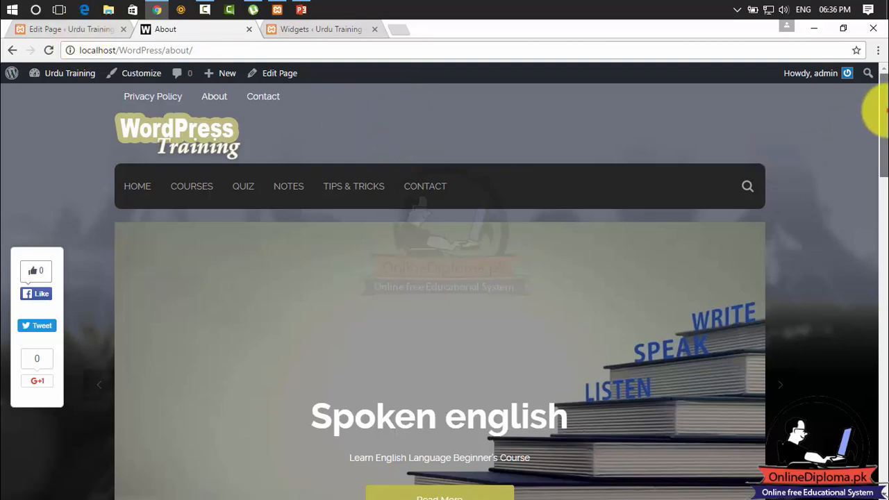
pyautogui.moveTo(882, 155); pyautogui.dragTo(869, 129)
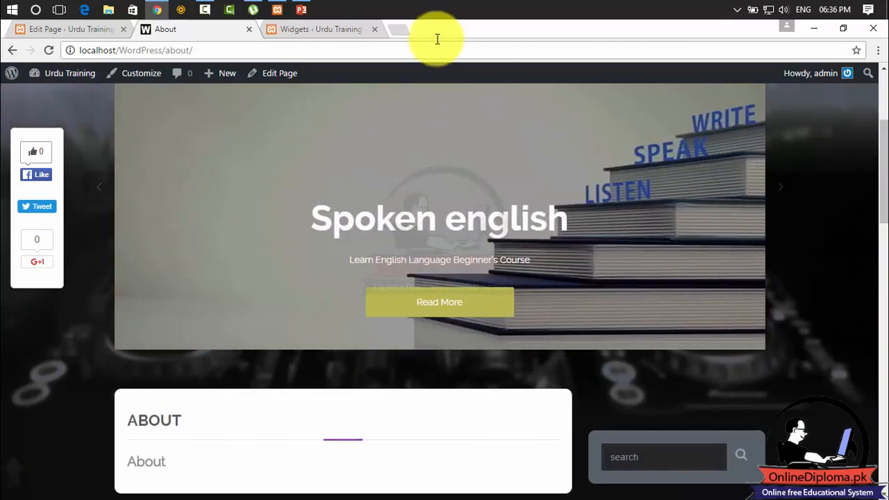
# Step: Update the About page with the No Sidebars content layout and check the reloaded page on the site
pyautogui.click(81, 34)
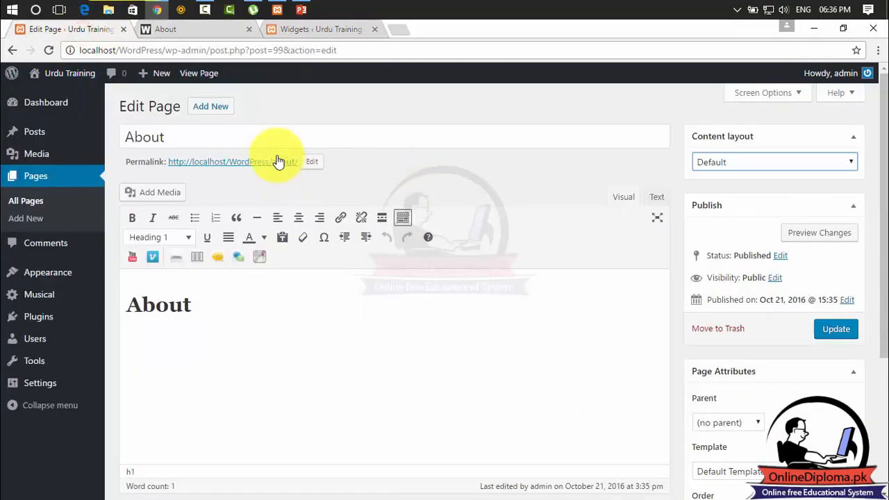
pyautogui.click(779, 163)
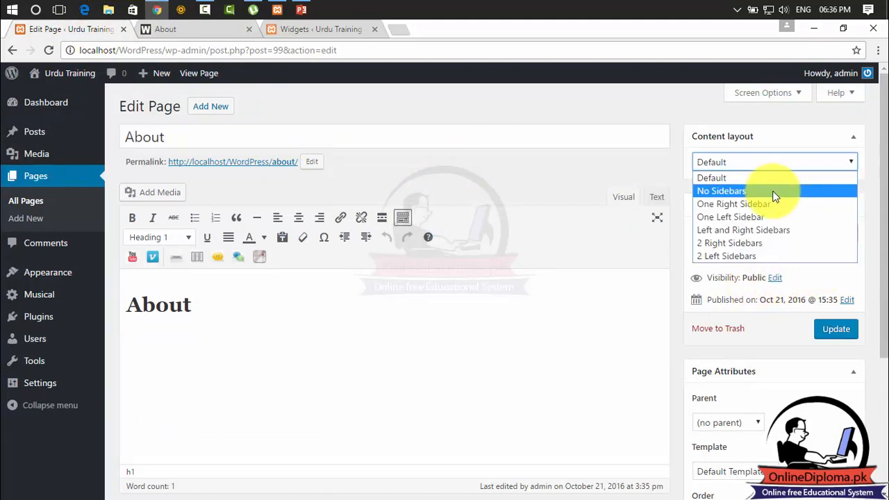
pyautogui.click(773, 191)
pyautogui.click(846, 332)
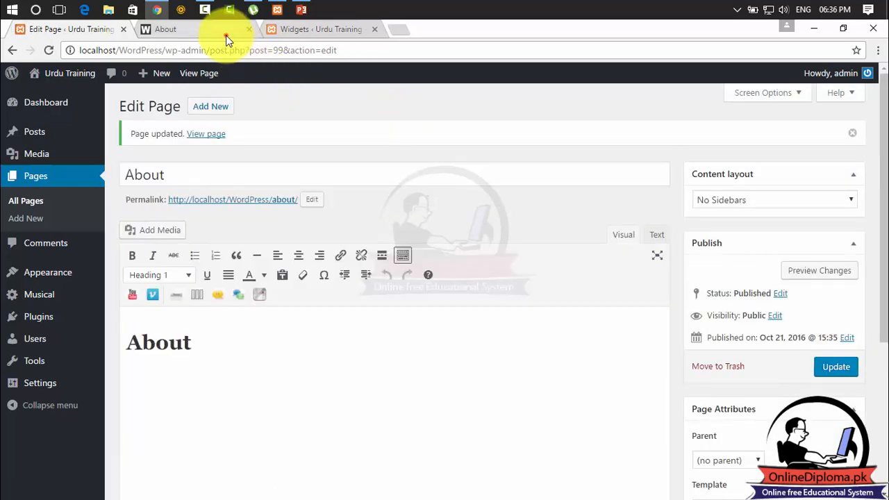
pyautogui.click(229, 31)
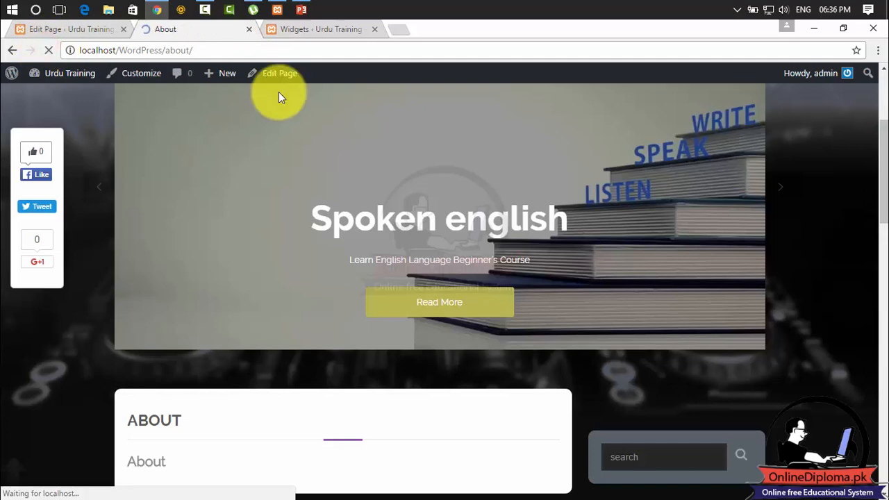
pyautogui.scroll(-3, 880, 179)
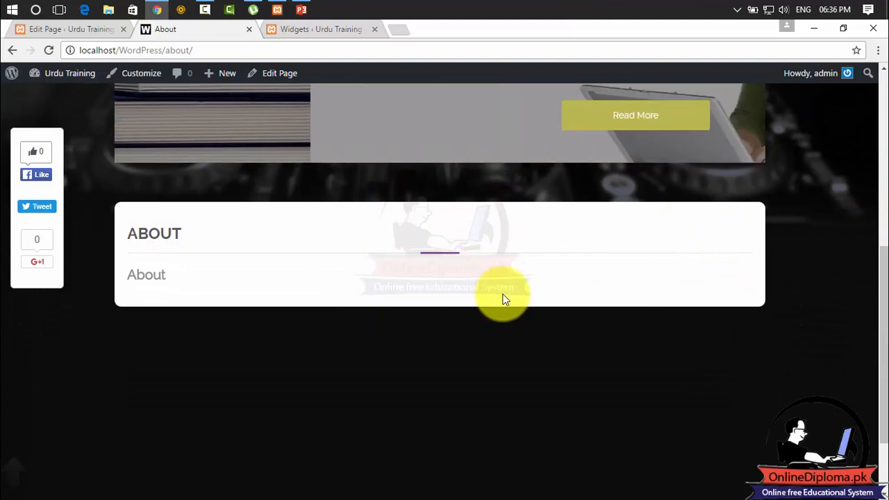
# Step: Return to editing the About page, set its content layout to Default and update the page
pyautogui.click(76, 30)
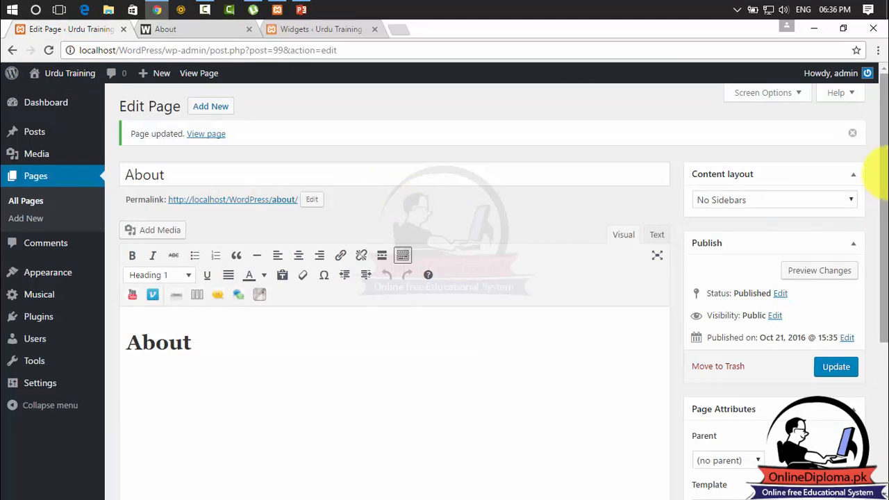
pyautogui.moveTo(883, 170); pyautogui.dragTo(883, 286)
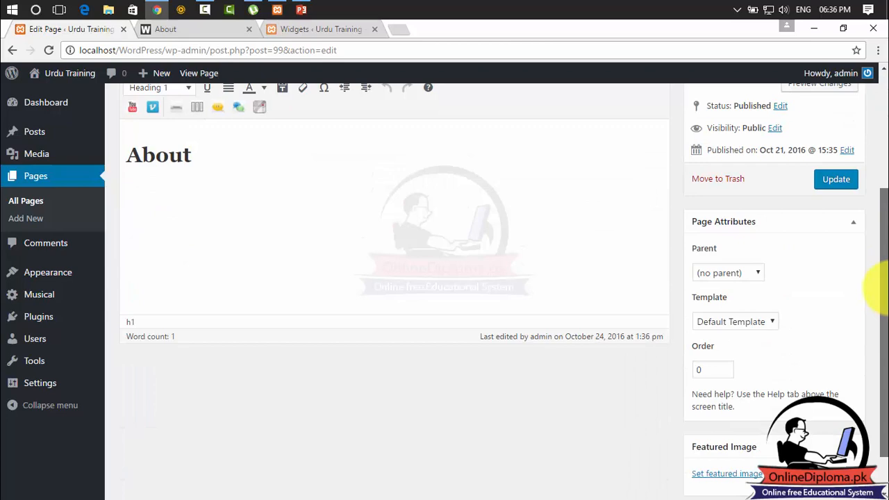
pyautogui.moveTo(881, 166); pyautogui.dragTo(868, 74)
pyautogui.click(770, 200)
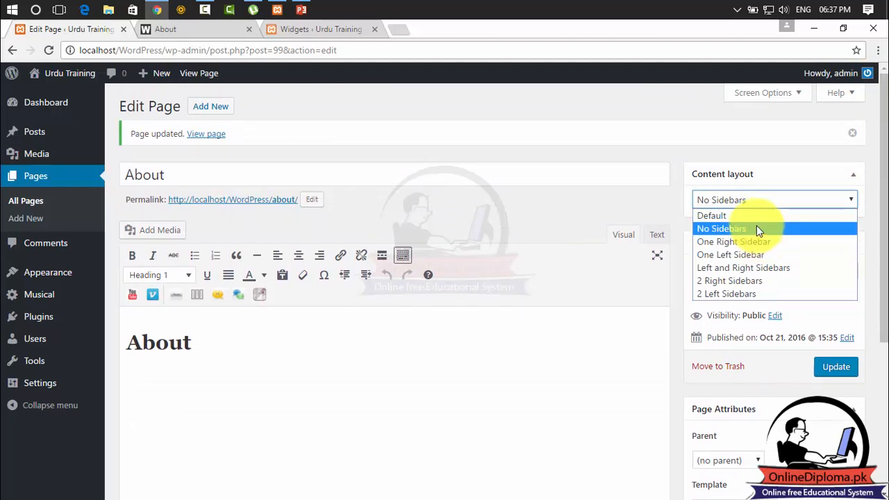
pyautogui.click(749, 215)
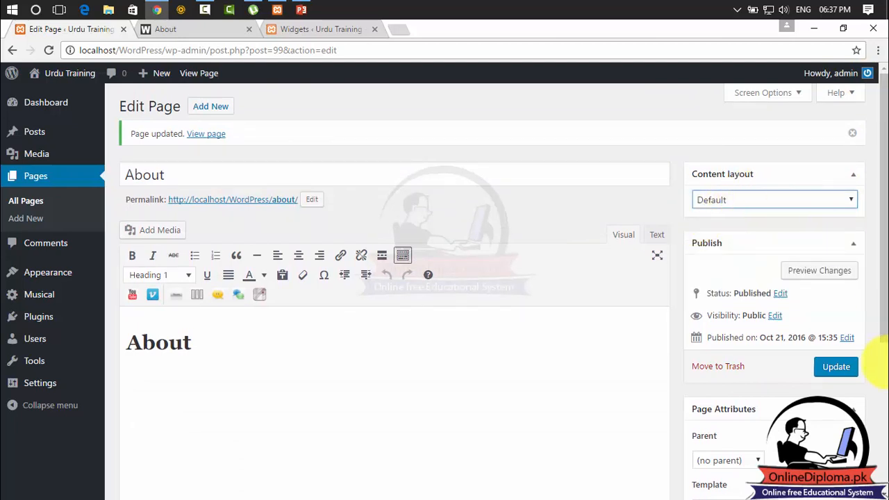
pyautogui.click(839, 375)
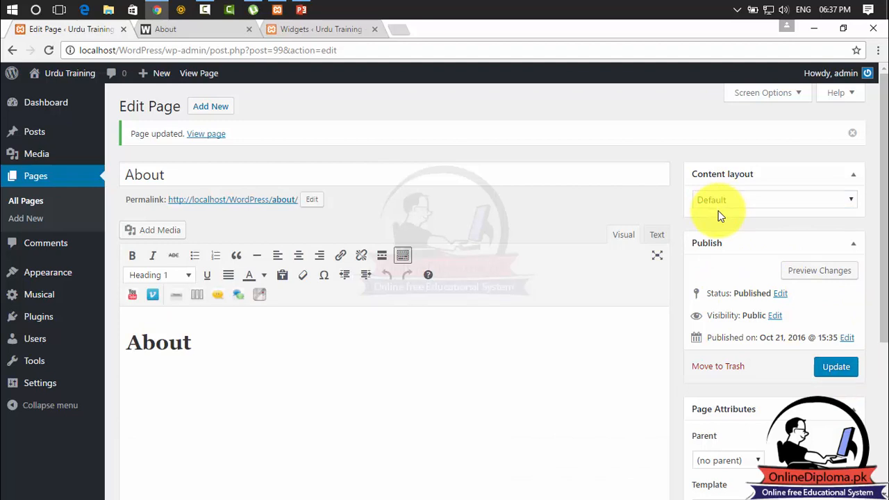
# Step: Reselect the Default content layout for the About page and update it again
pyautogui.click(714, 200)
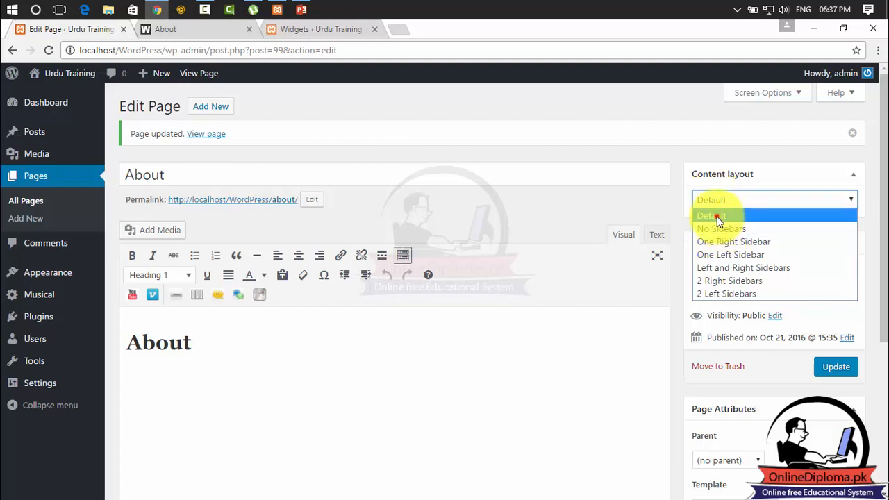
pyautogui.click(718, 219)
pyautogui.click(847, 367)
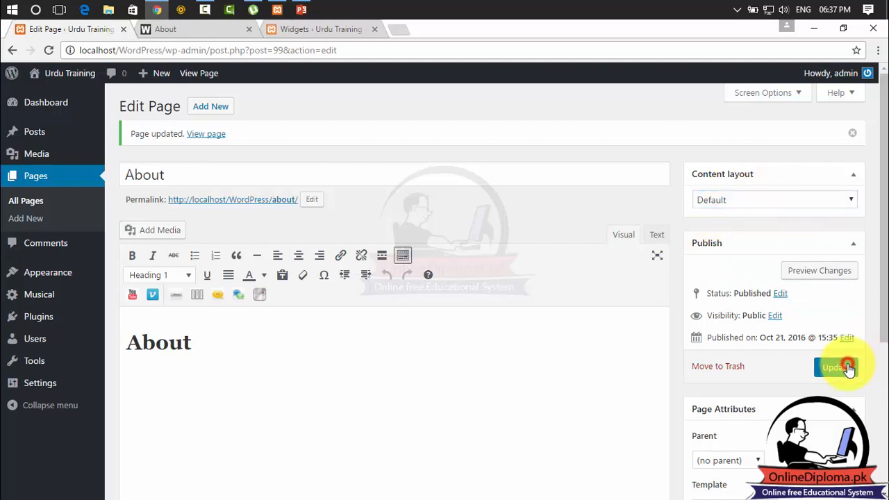
# Step: Reload the About page on the site and examine its layout with the Default setting
pyautogui.click(179, 29)
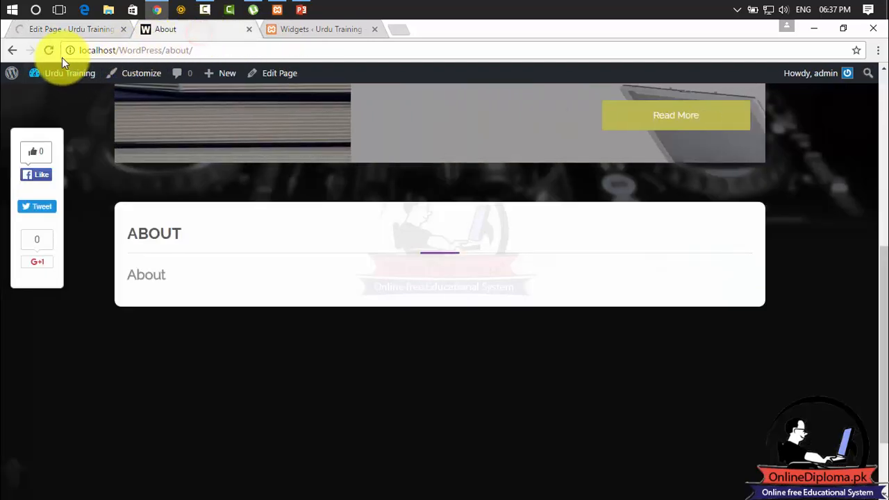
pyautogui.click(49, 51)
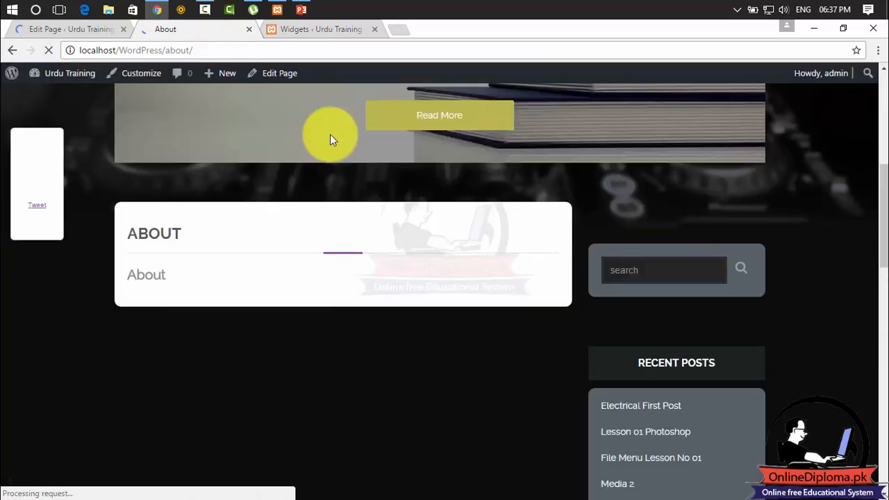
pyautogui.scroll(1, 879, 179)
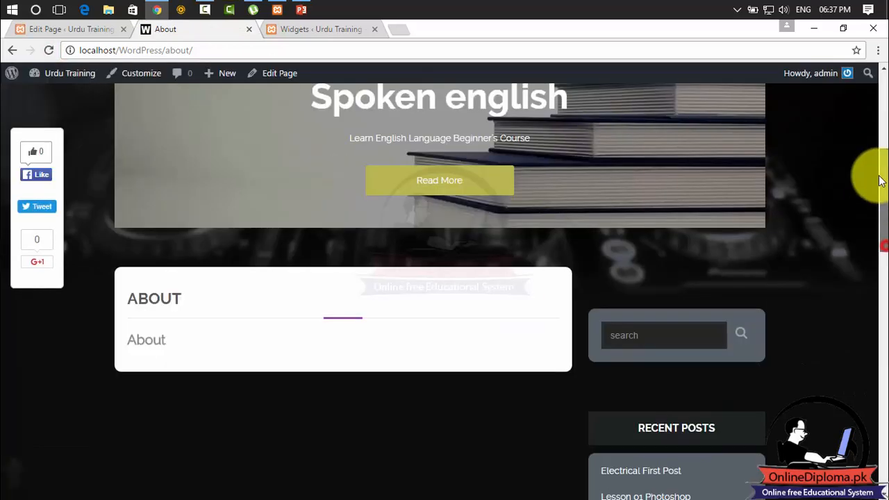
pyautogui.moveTo(879, 177); pyautogui.dragTo(869, 148)
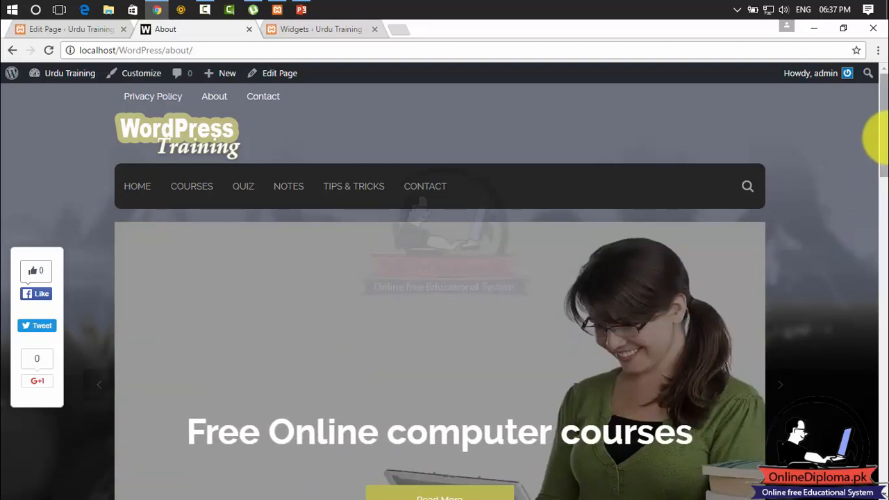
# Step: Look through the Courses submenus in the site's navigation, including AutoDesk, Graphic Designing and Video Editing
pyautogui.scroll(-1, 880, 137)
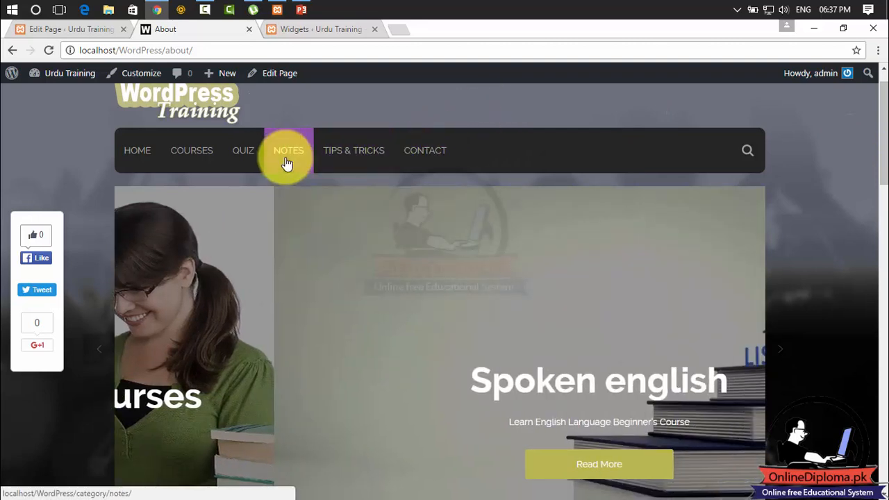
pyautogui.moveTo(212, 161)
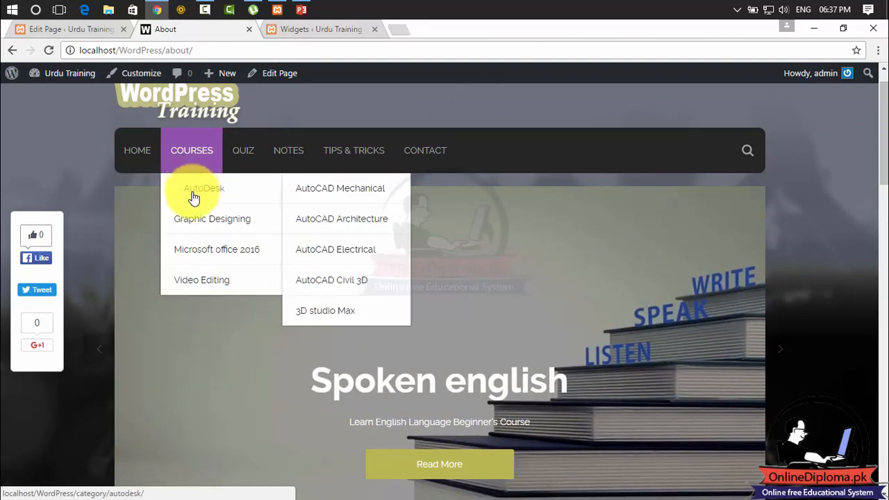
pyautogui.moveTo(192, 228)
pyautogui.moveTo(204, 284)
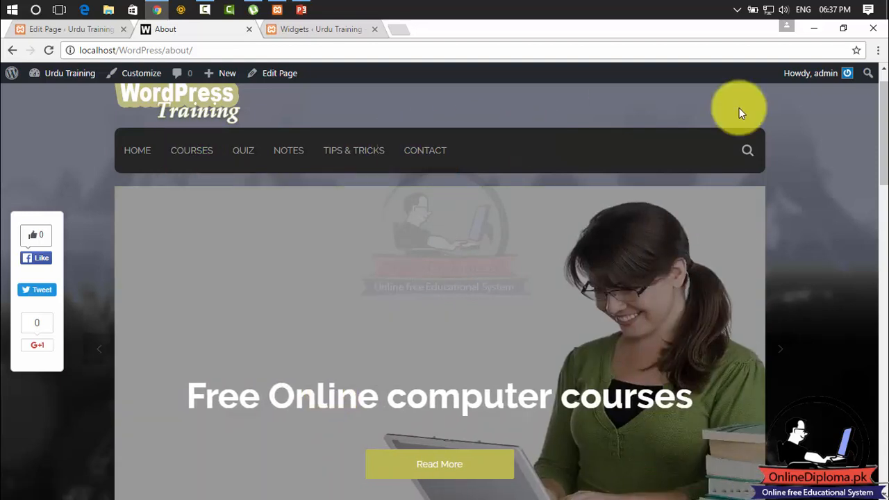
pyautogui.scroll(1, 876, 105)
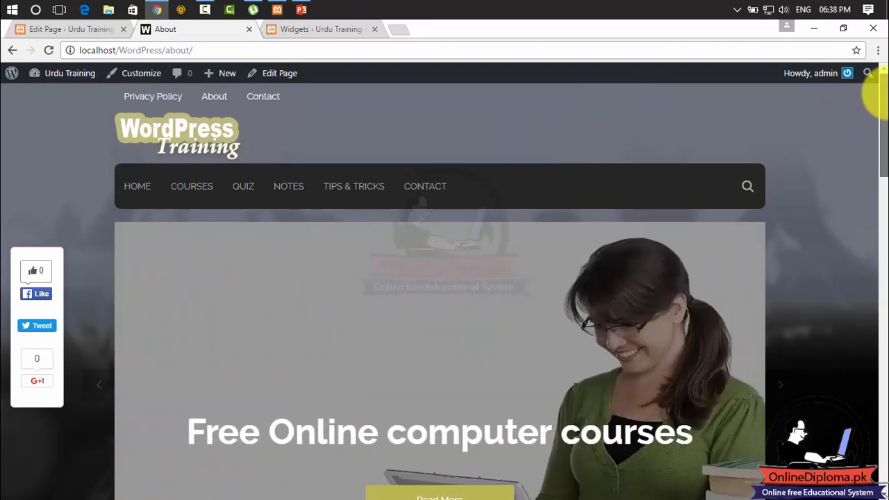
pyautogui.moveTo(880, 102)
pyautogui.mouseDown()
pyautogui.moveTo(885, 133)
pyautogui.moveTo(875, 90)
pyautogui.mouseUp()
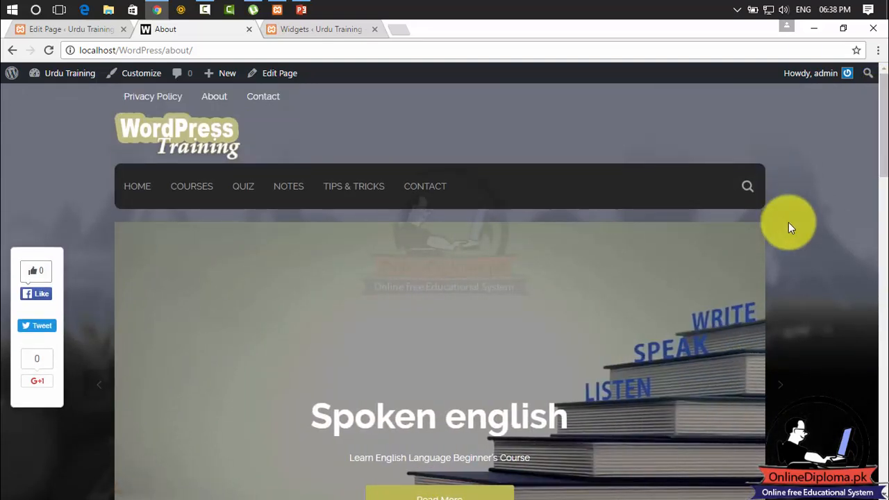